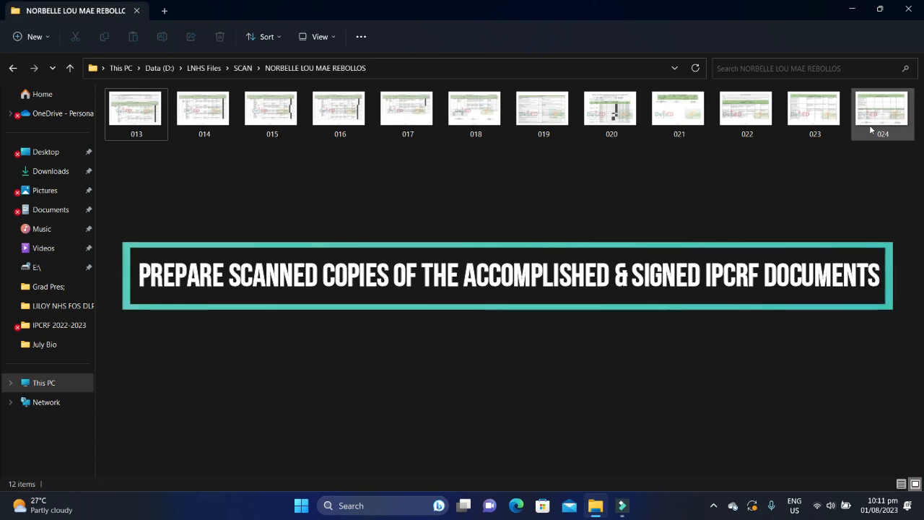
# Step: Enlarge the thumbnails in the scan folder and look over the IPCRF page images 013 to 024
pyautogui.moveTo(144, 186); pyautogui.dragTo(874, 124)
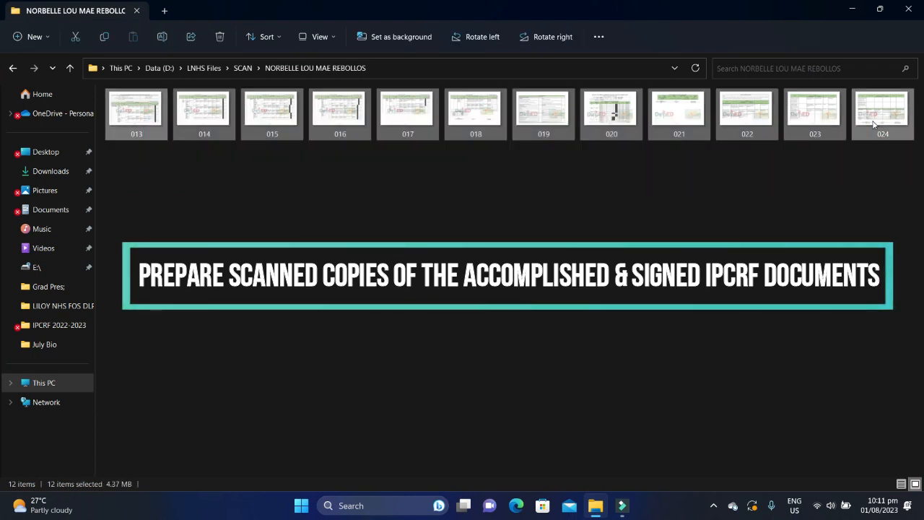
pyautogui.click(451, 283)
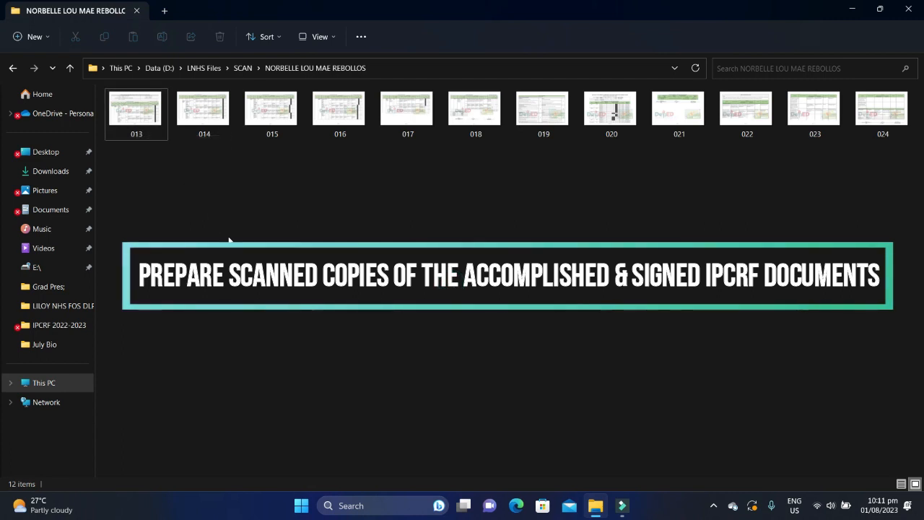
pyautogui.keyDown('ctrl'); pyautogui.scroll(3, 231, 241); pyautogui.keyUp('ctrl')
pyautogui.keyDown('ctrl'); pyautogui.scroll(1, 297, 262); pyautogui.keyUp('ctrl')
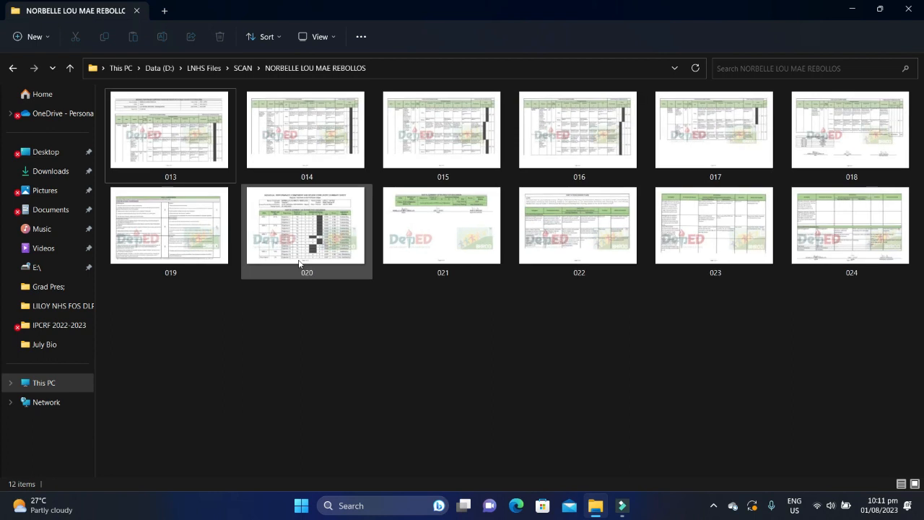
pyautogui.moveTo(187, 344); pyautogui.dragTo(844, 85)
pyautogui.click(552, 365)
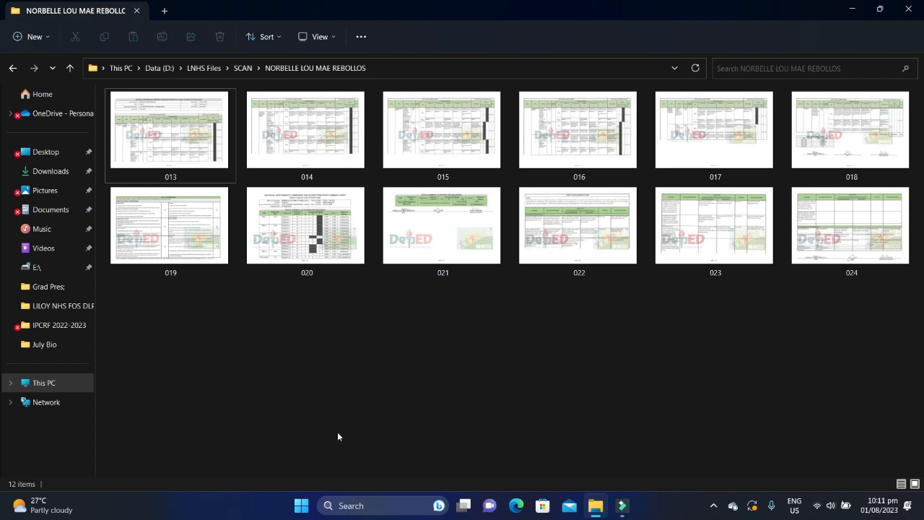
# Step: Launch Google Chrome and open it with a user profile
pyautogui.click(304, 505)
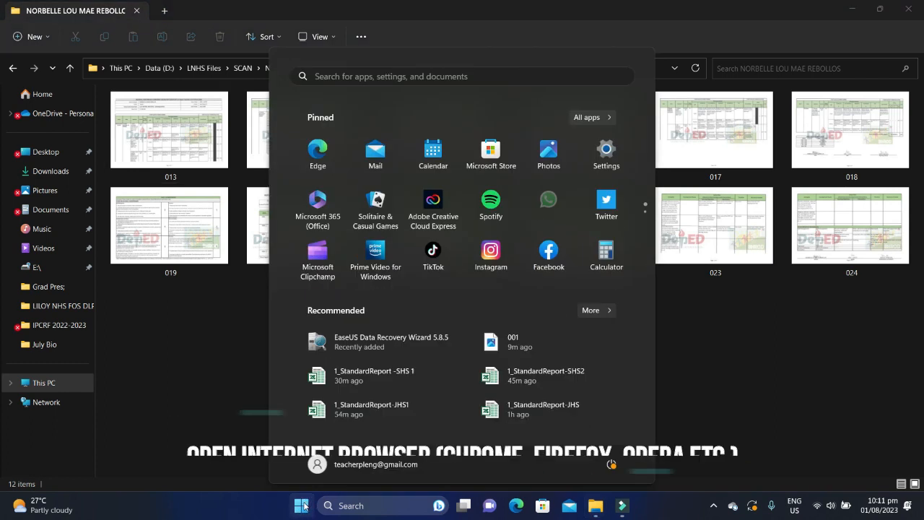
pyautogui.write('chrome')
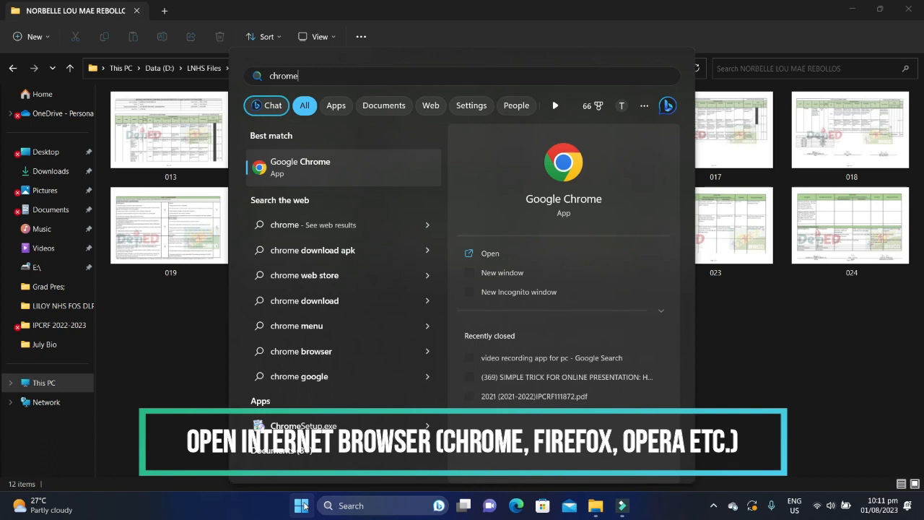
pyautogui.press('Return')
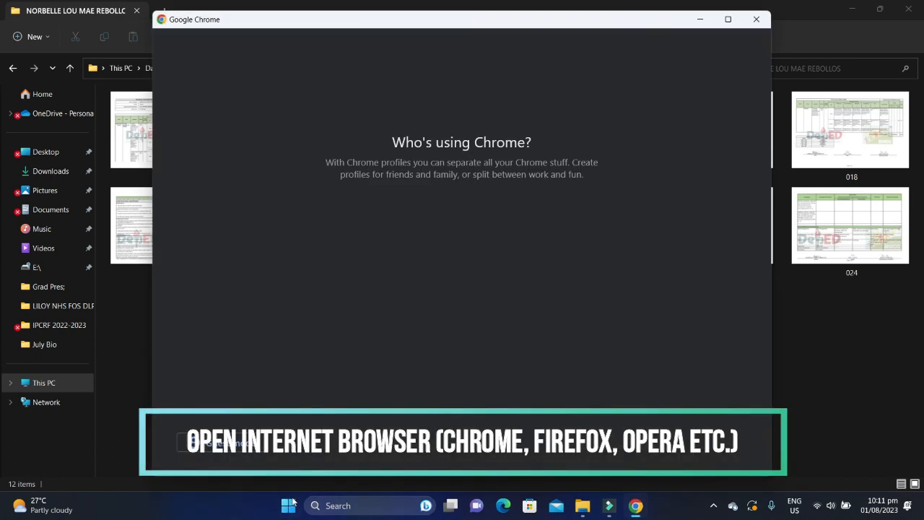
pyautogui.click(515, 296)
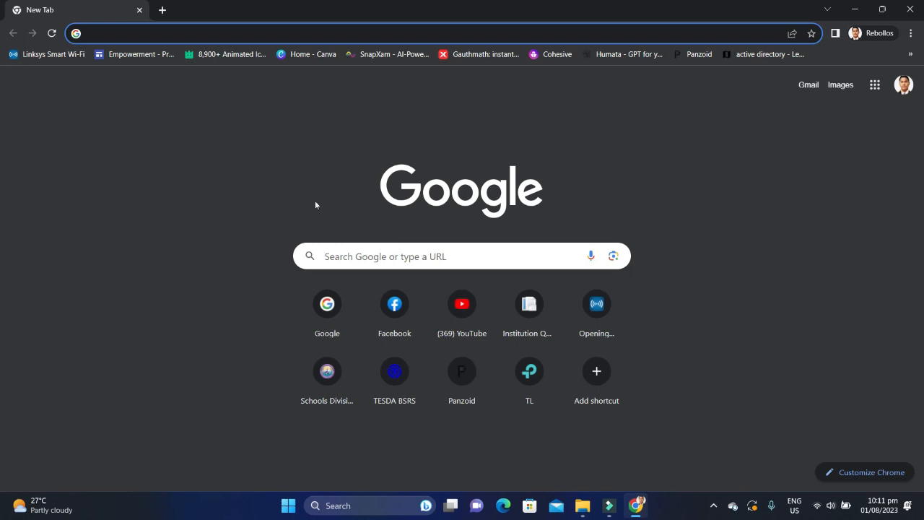
# Step: Search Google for "pictures to pdf" and open iLovePDF's JPG to PDF converter from the results
pyautogui.click(331, 311)
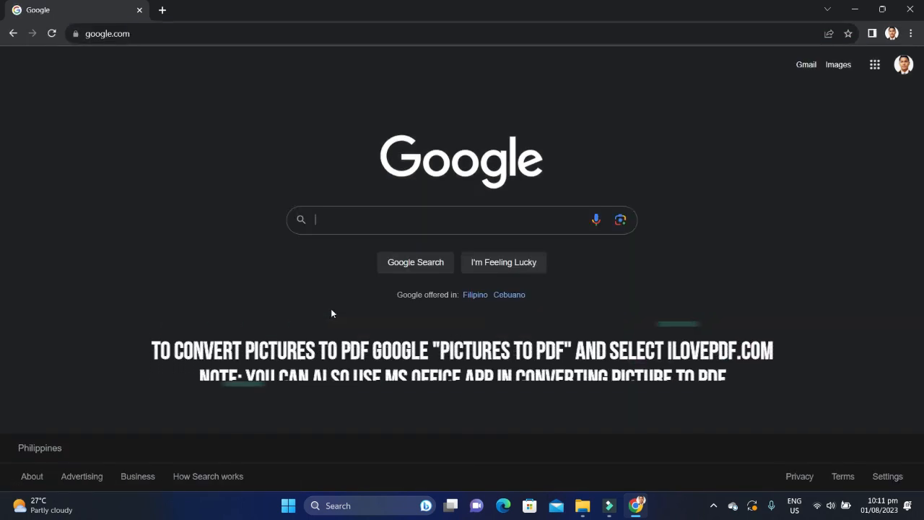
pyautogui.write('p')
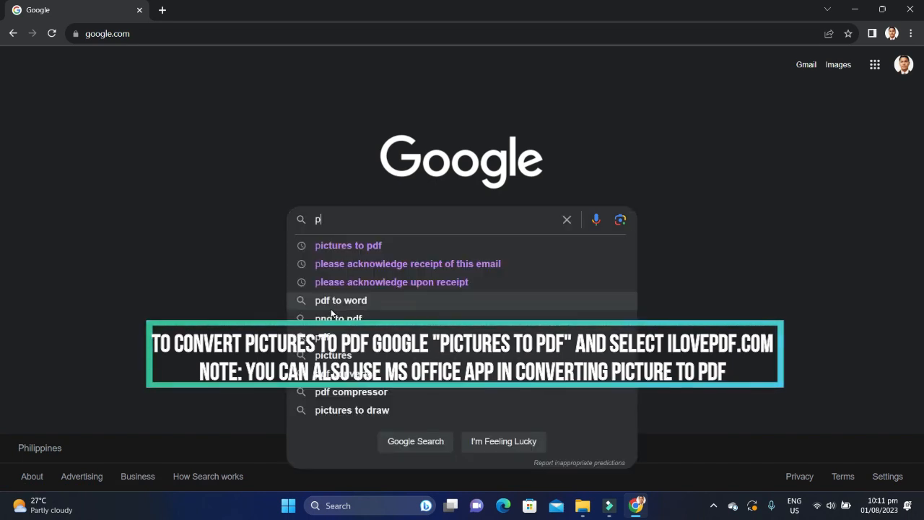
pyautogui.write('icture')
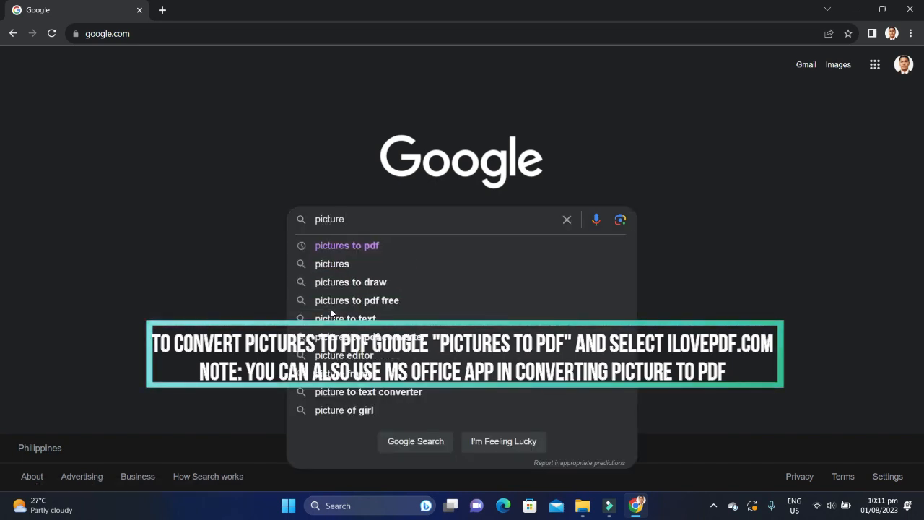
pyautogui.click(371, 244)
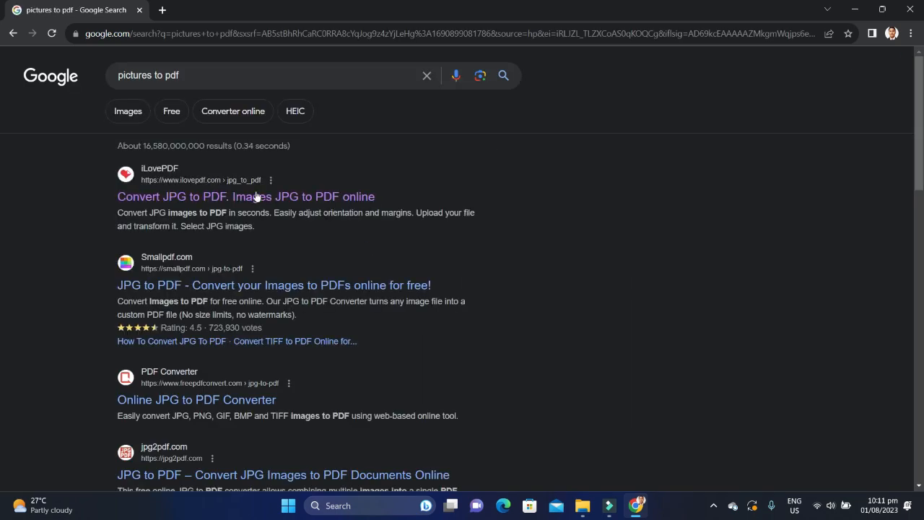
pyautogui.click(160, 200)
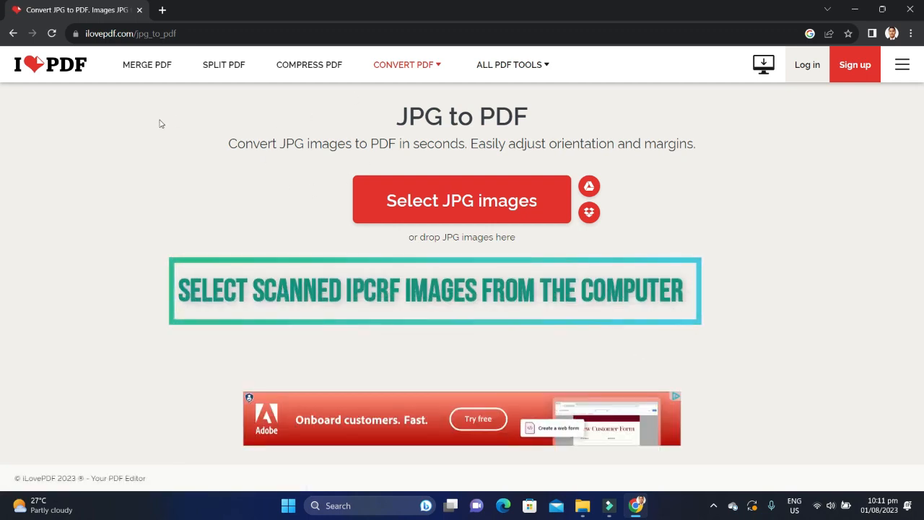
# Step: Load all scanned images, 013 to 024, from the teacher's folder inside SCAN into the JPG to PDF converter
pyautogui.click(146, 34)
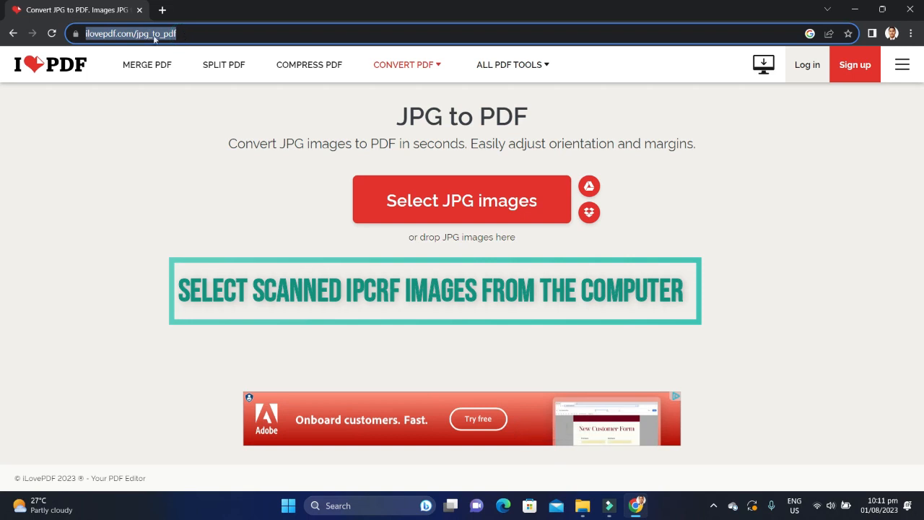
pyautogui.click(410, 211)
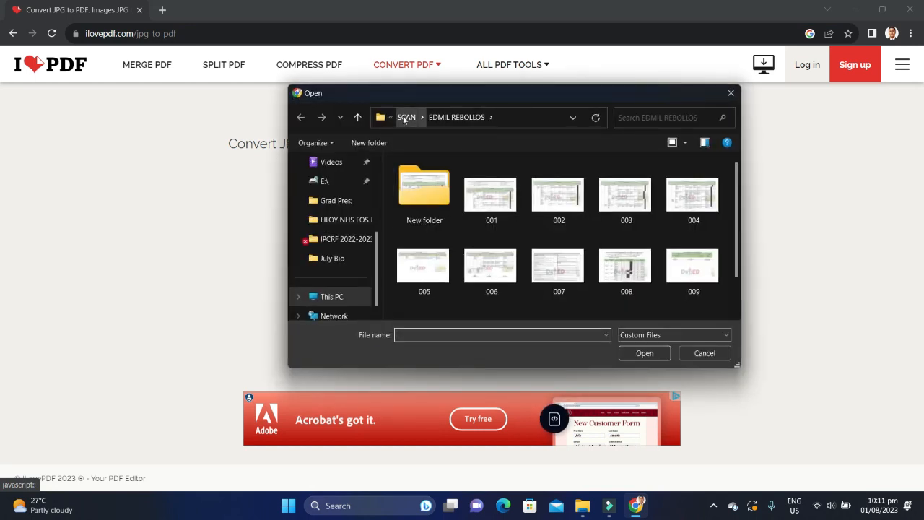
pyautogui.click(404, 118)
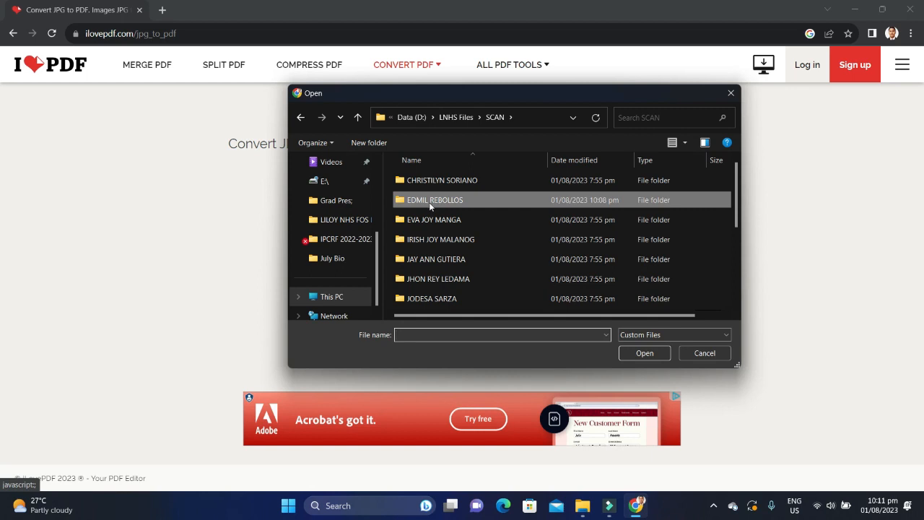
pyautogui.scroll(-2, 429, 206)
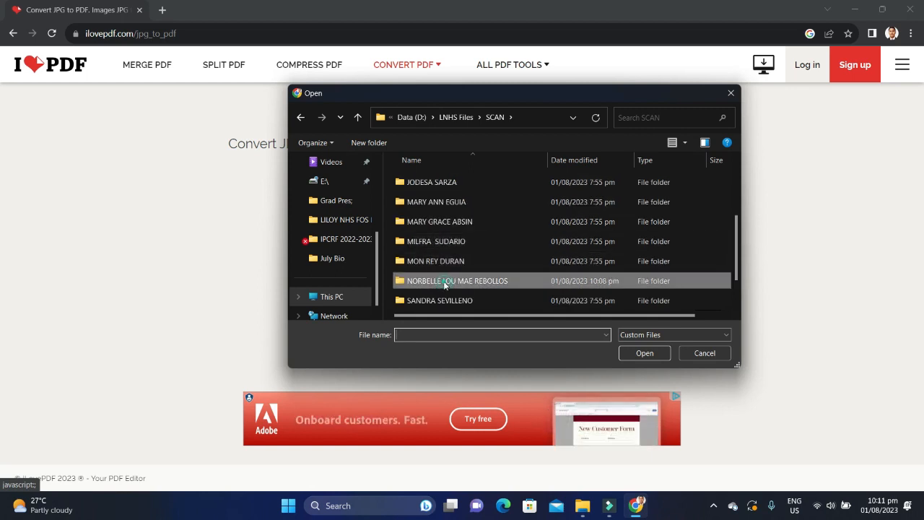
pyautogui.doubleClick(443, 281)
pyautogui.click(423, 206)
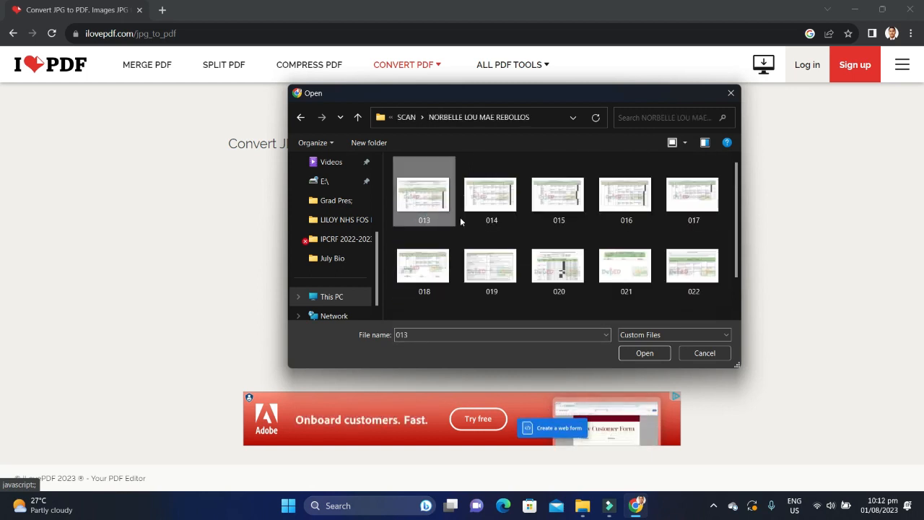
pyautogui.hotkey('ctrl', 'a')
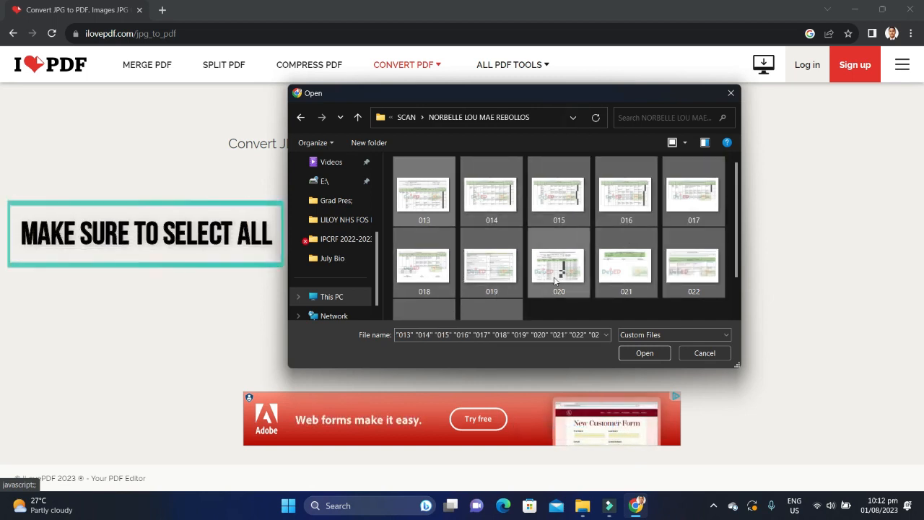
pyautogui.click(642, 354)
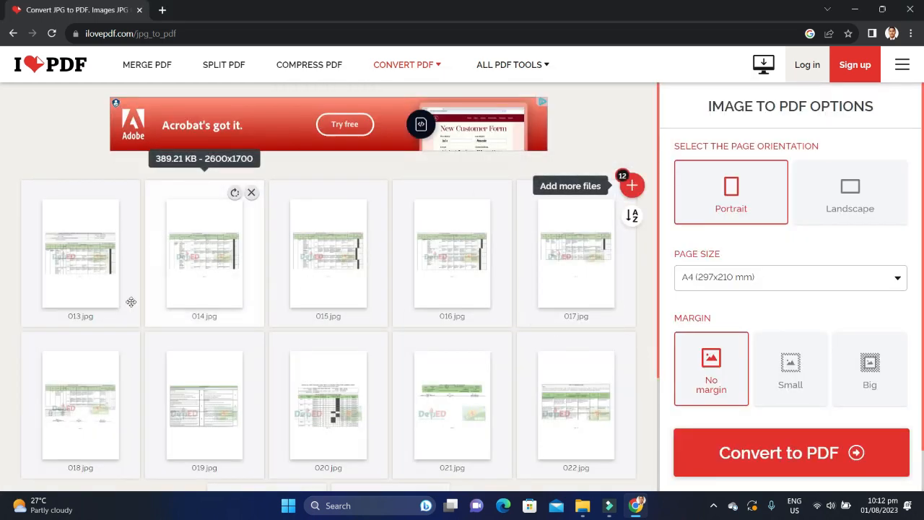
# Step: Set the page orientation to Landscape, convert the loaded images to PDF and download the resulting file
pyautogui.scroll(-2, 557, 336)
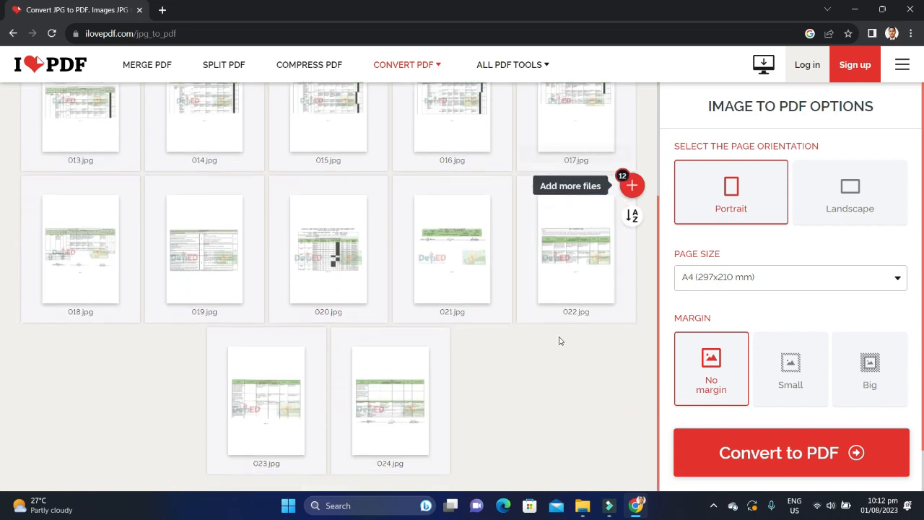
pyautogui.scroll(2, 543, 345)
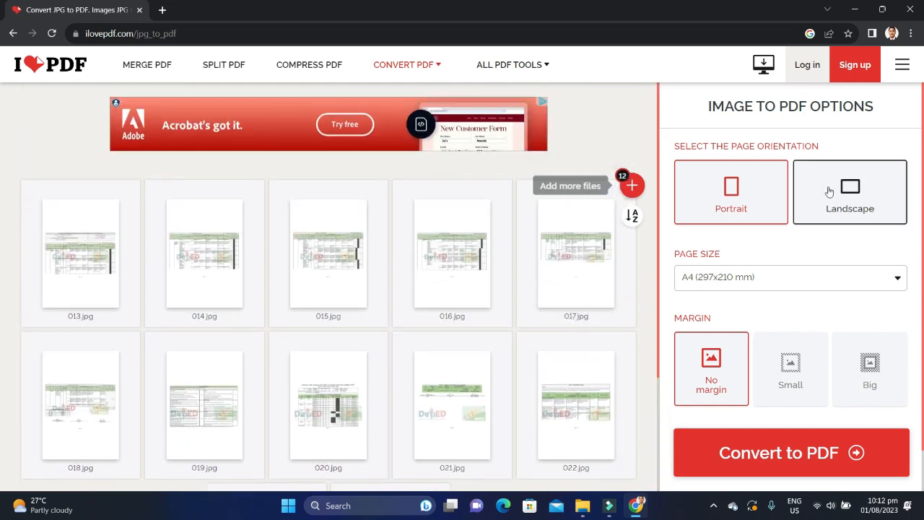
pyautogui.click(852, 200)
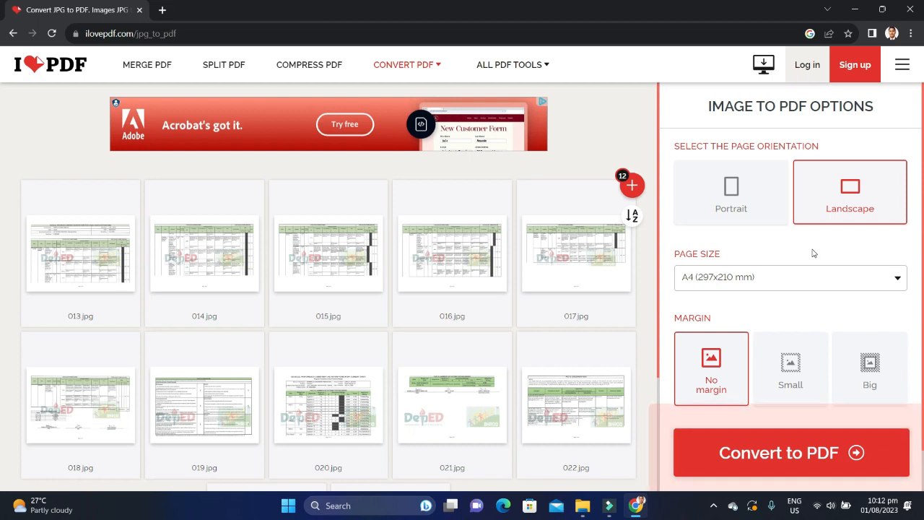
pyautogui.scroll(-2, 328, 408)
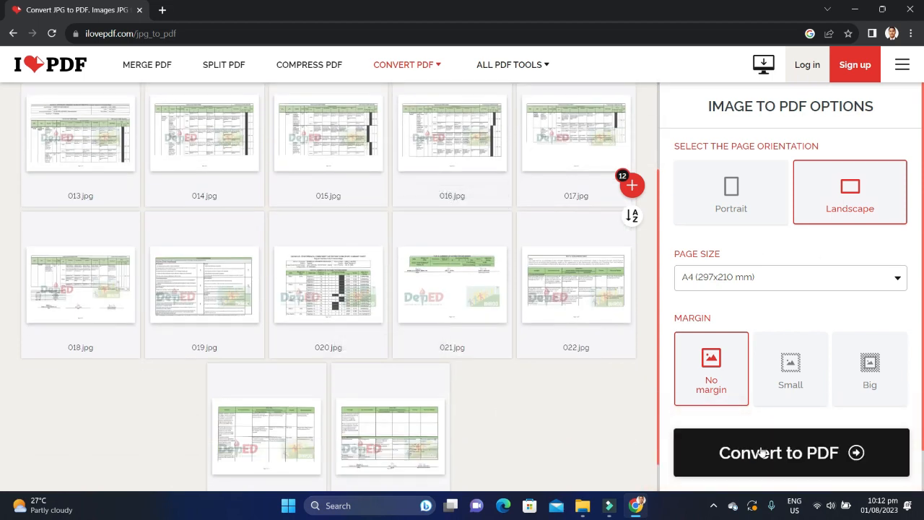
pyautogui.click(784, 454)
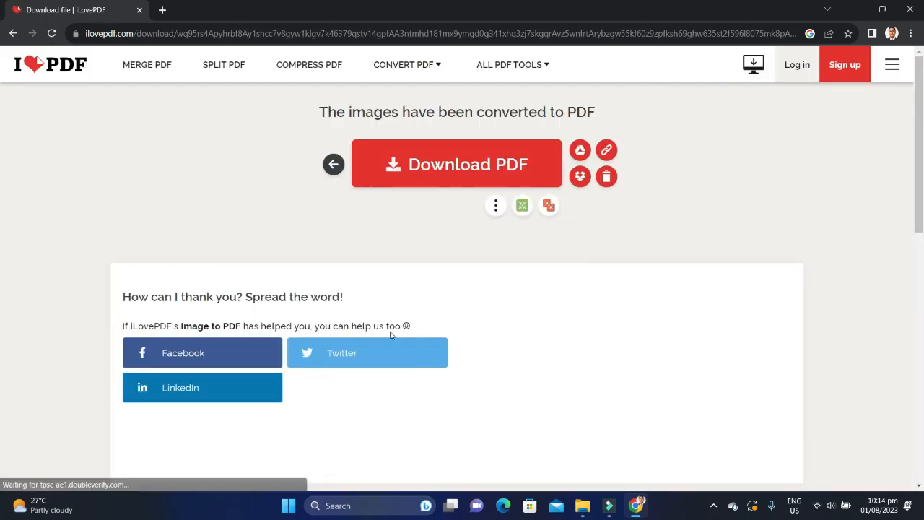
pyautogui.click(433, 175)
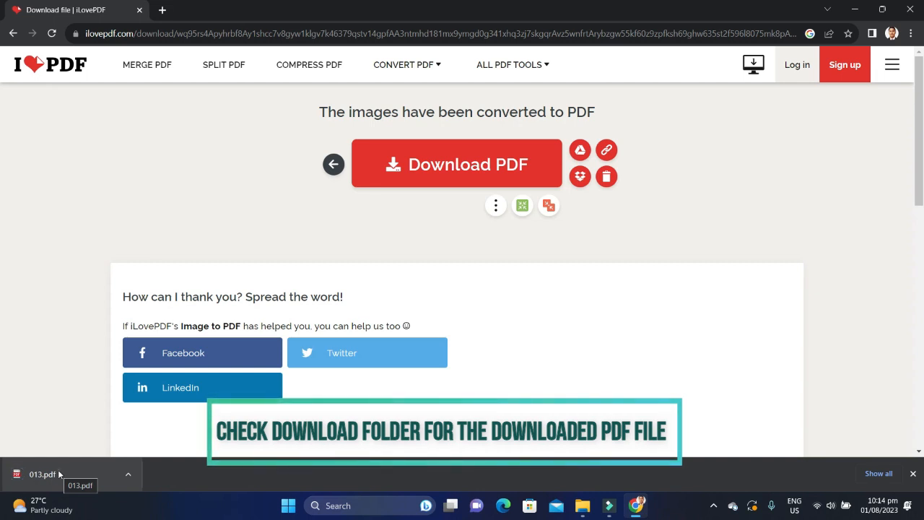
# Step: Open the downloaded 013.pdf and check all its scanned IPCRF pages through to the last signature page
pyautogui.click(60, 474)
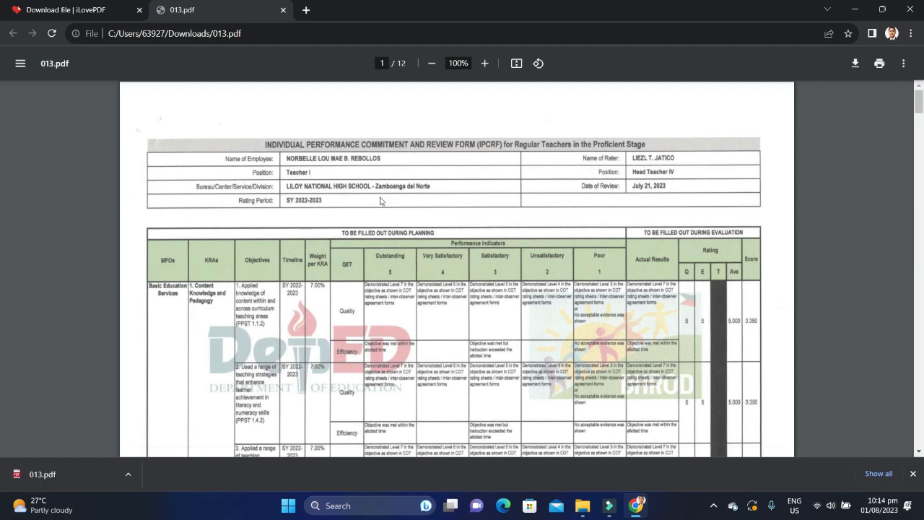
pyautogui.scroll(-12, 380, 201)
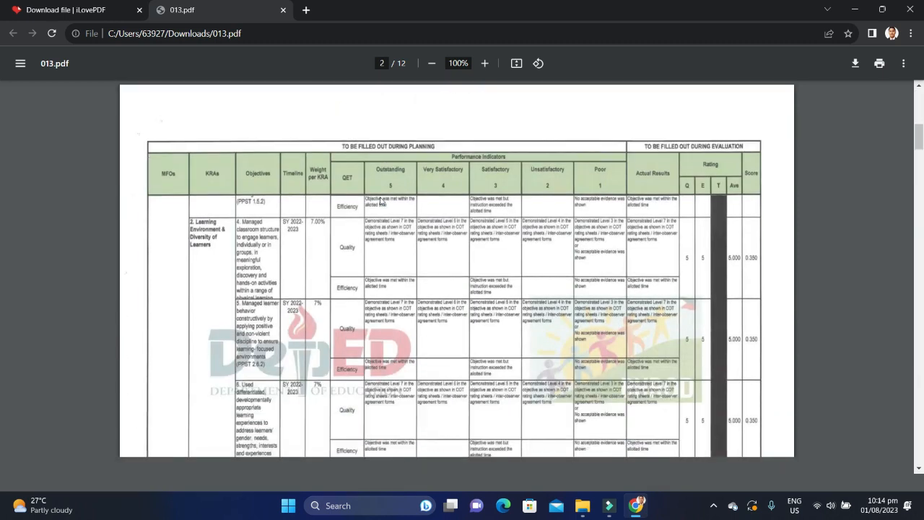
pyautogui.scroll(-15, 381, 200)
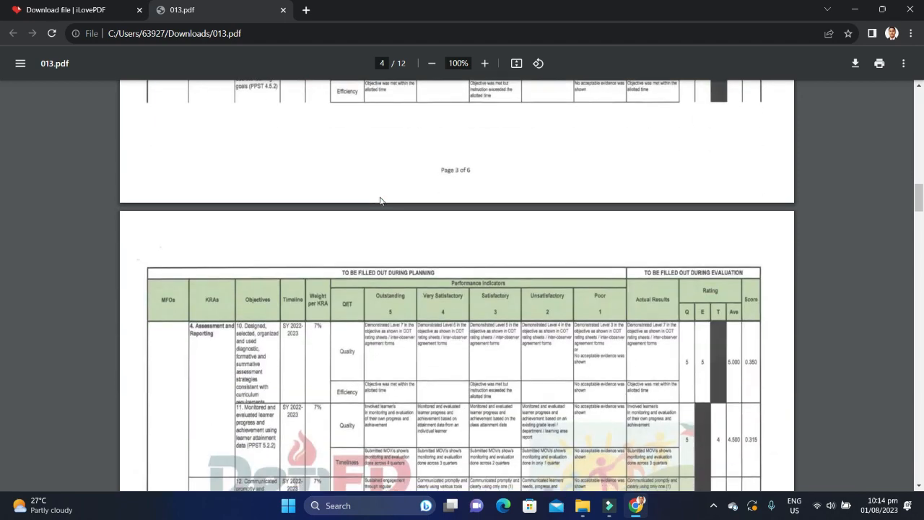
pyautogui.scroll(-15, 380, 200)
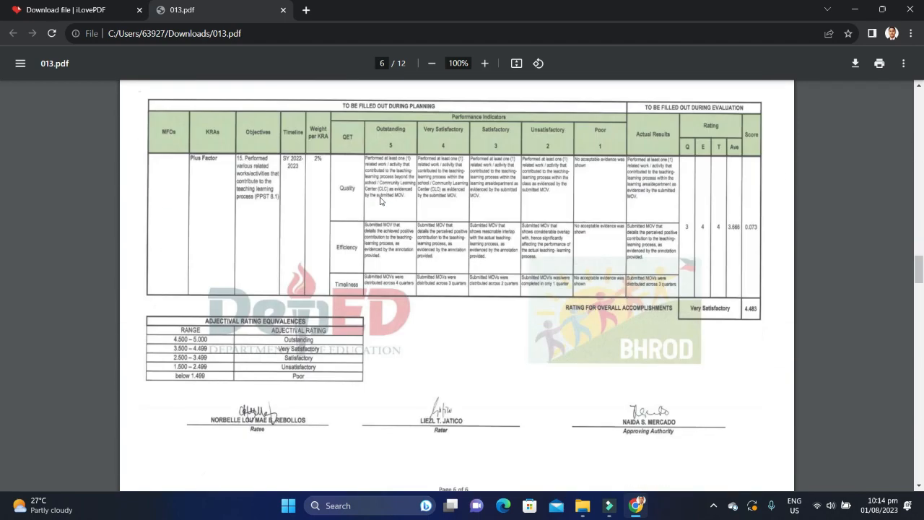
pyautogui.scroll(-2, 381, 201)
pyautogui.scroll(-12, 380, 200)
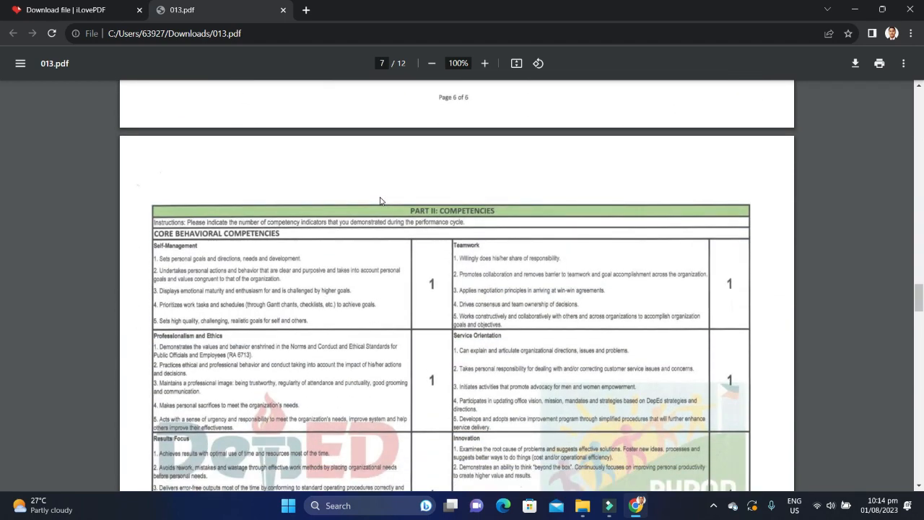
pyautogui.scroll(-14, 380, 201)
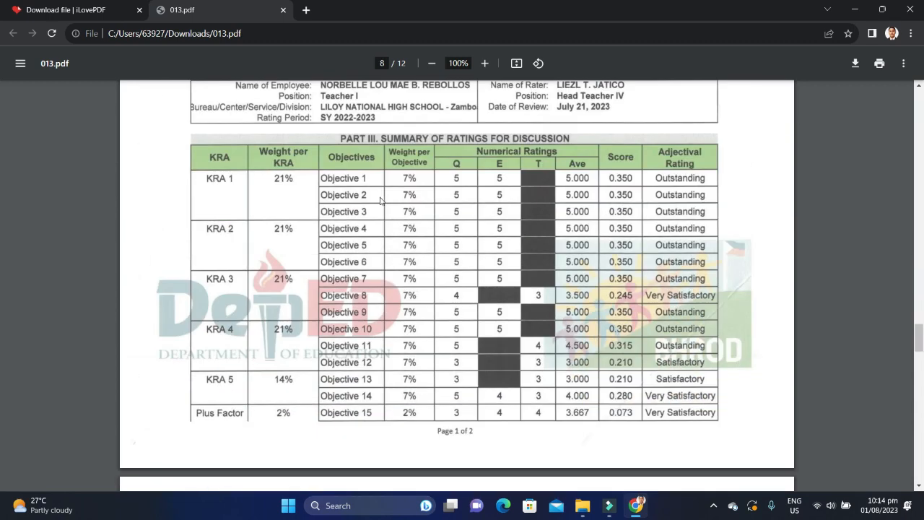
pyautogui.scroll(-15, 380, 201)
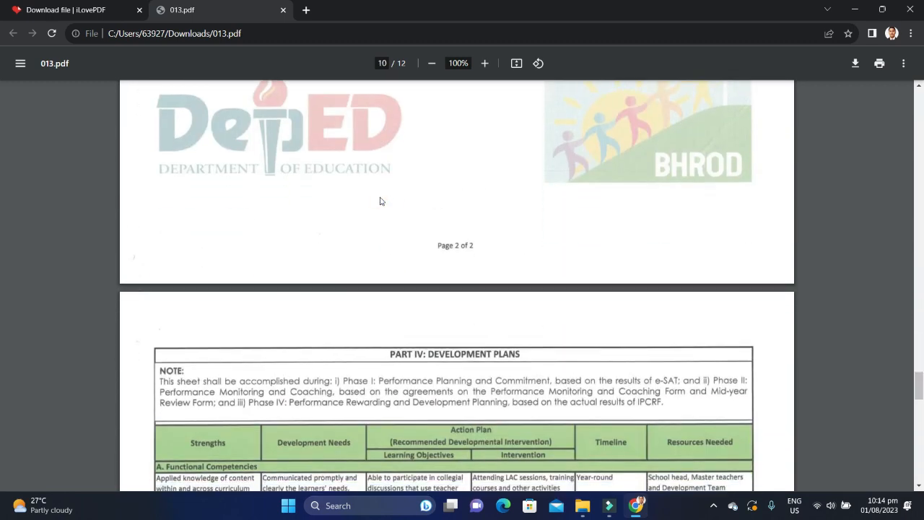
pyautogui.scroll(-15, 380, 201)
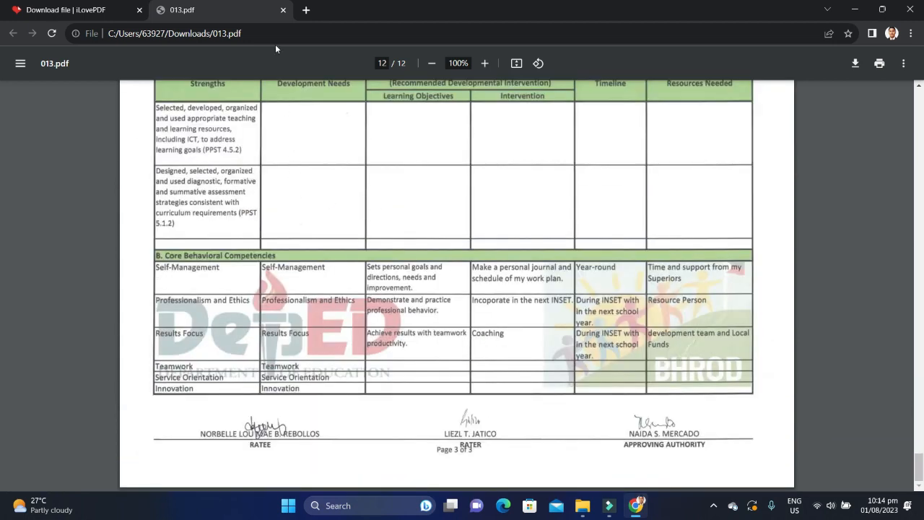
# Step: Open depedzn.net in a new browser tab and go to the Personnel Tracking System login page
pyautogui.click(306, 10)
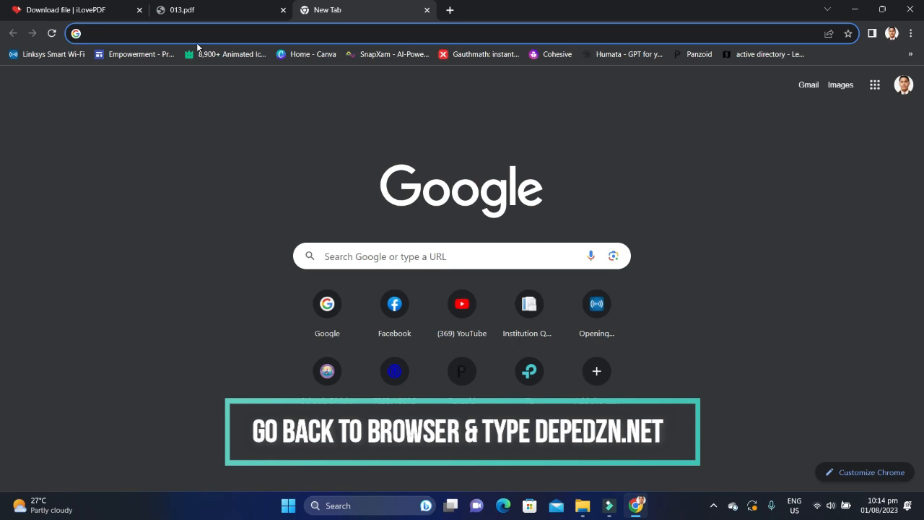
pyautogui.write('de')
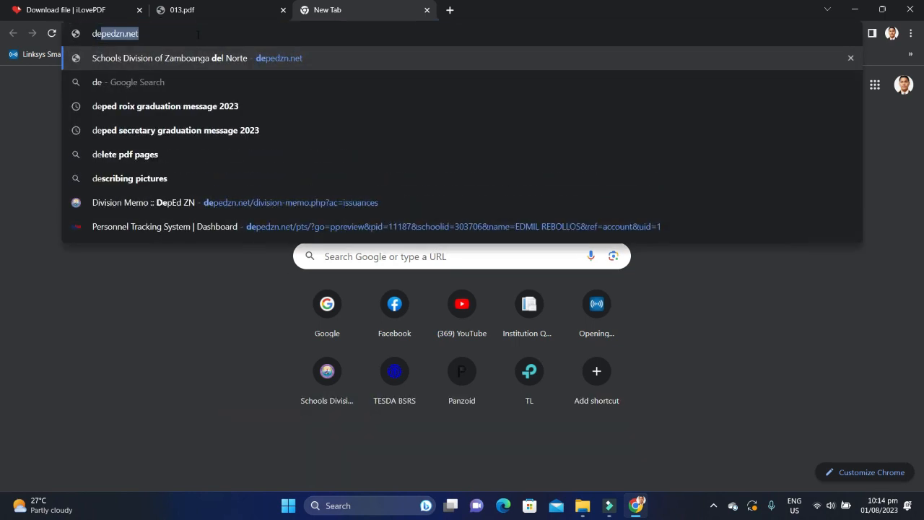
pyautogui.write('ped')
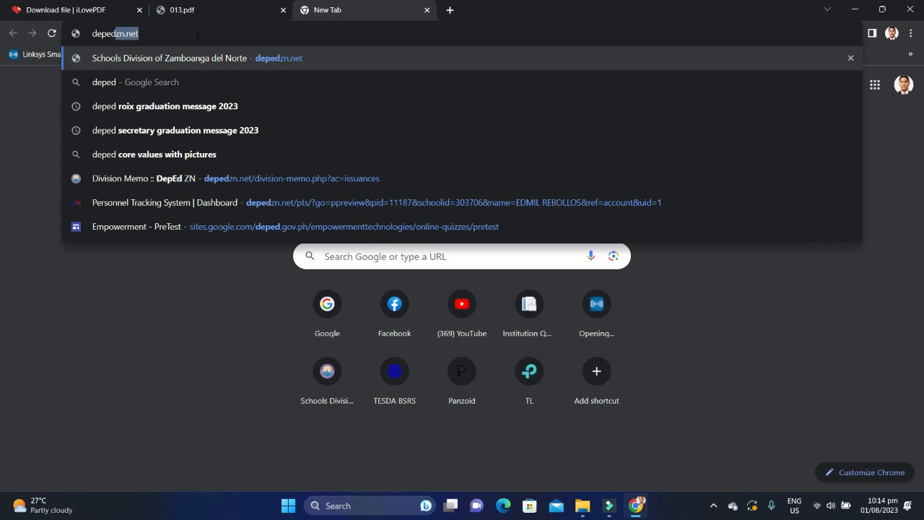
pyautogui.write('zn.net')
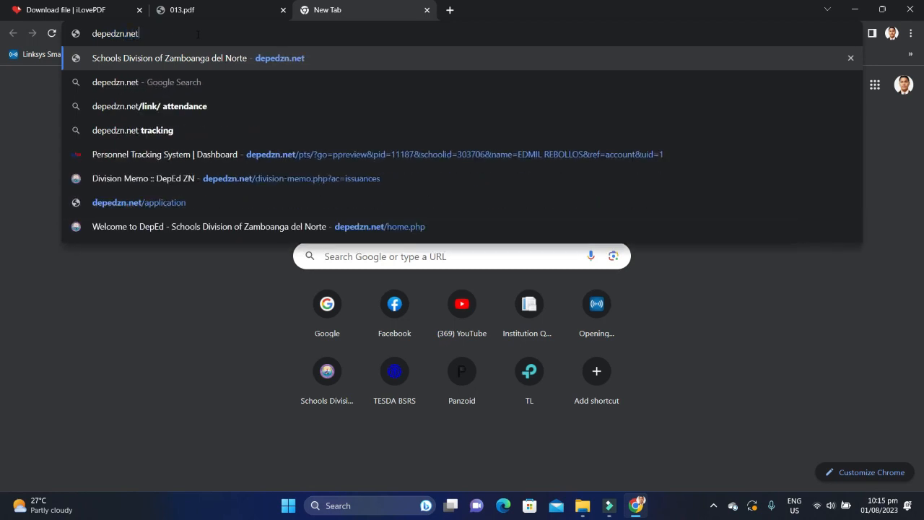
pyautogui.press('Return')
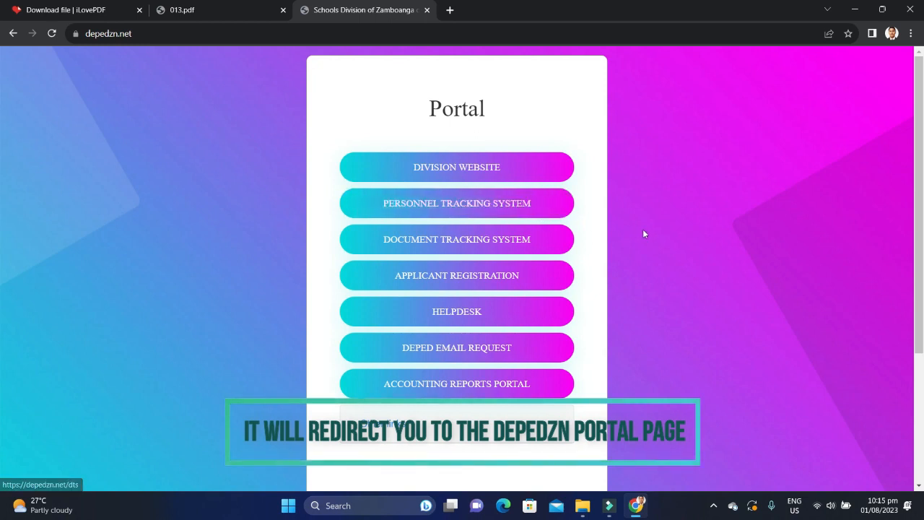
pyautogui.click(466, 207)
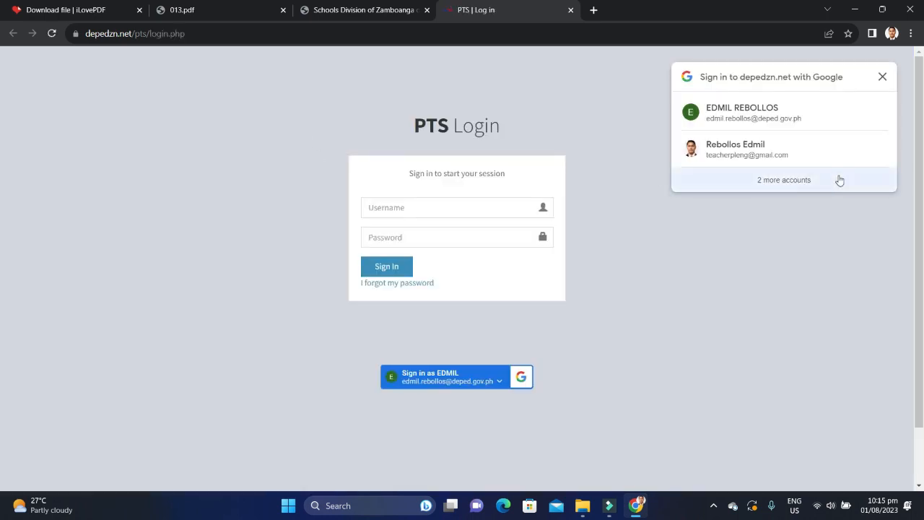
# Step: Sign in to PTS through Google with another account, entering the teacher's DepEd email and account password, and dismiss the offer to save the password
pyautogui.click(795, 187)
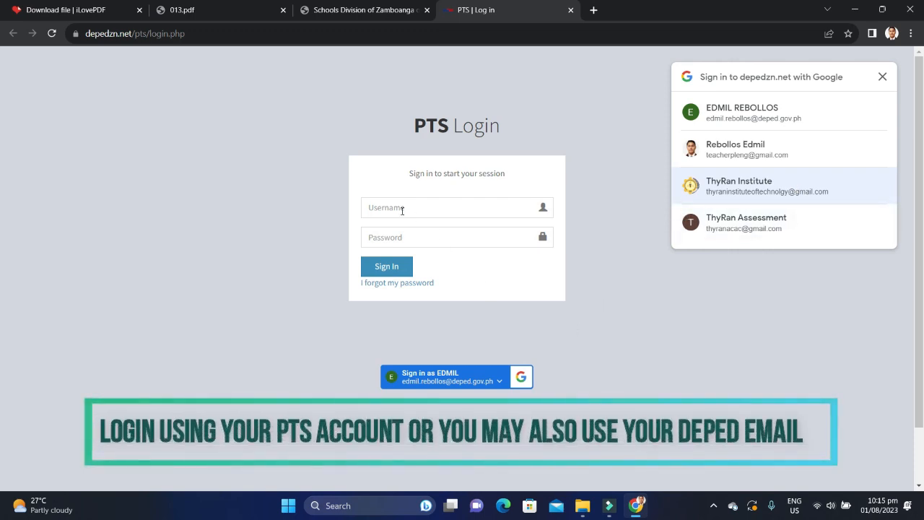
pyautogui.click(500, 386)
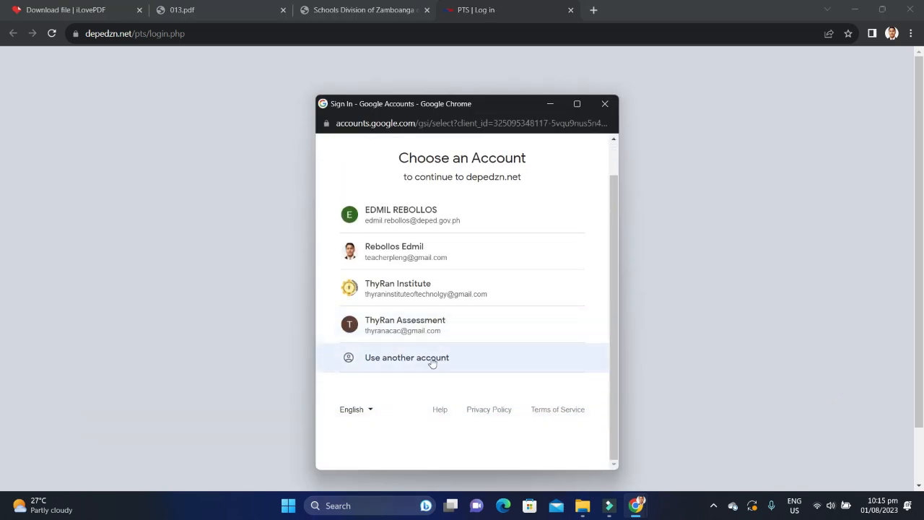
pyautogui.click(410, 366)
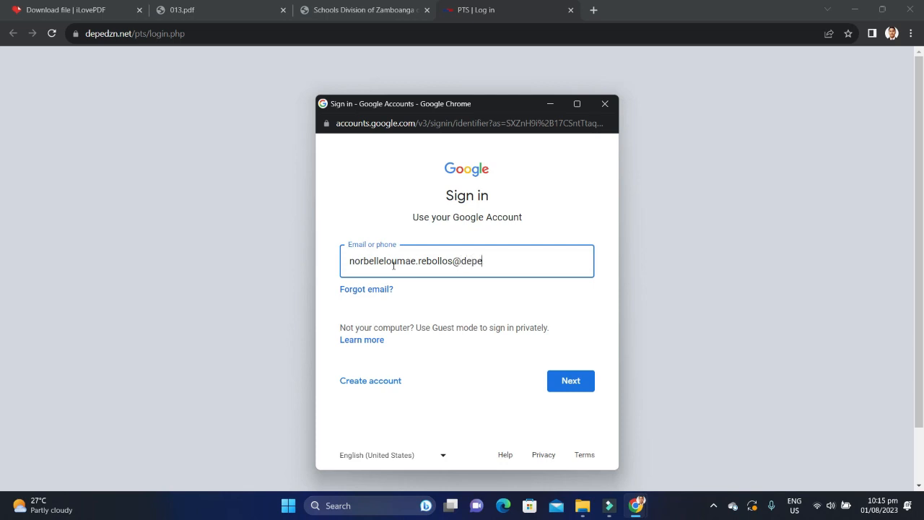
pyautogui.write('gov.ph')
pyautogui.click(569, 387)
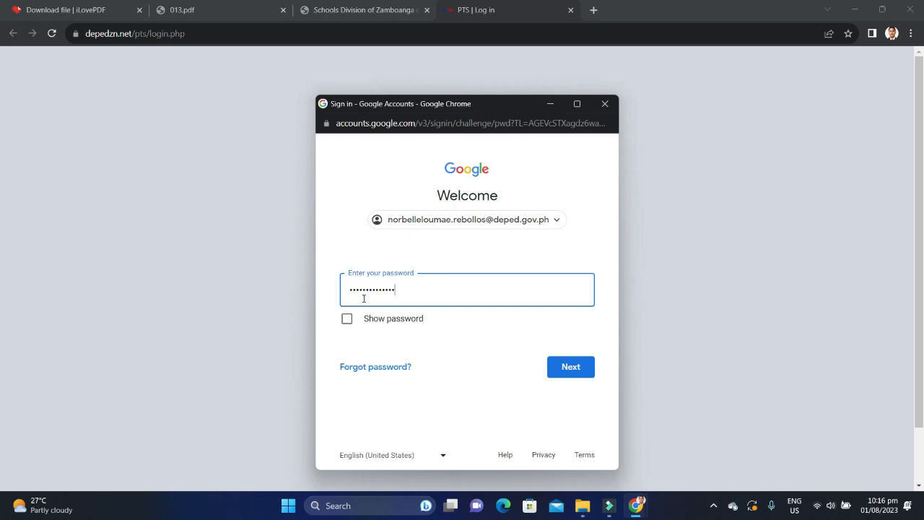
pyautogui.click(571, 375)
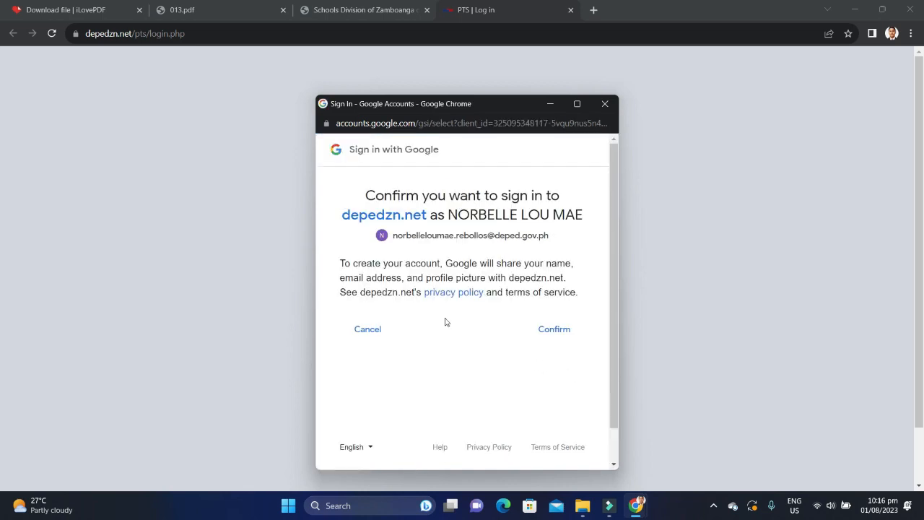
pyautogui.click(560, 337)
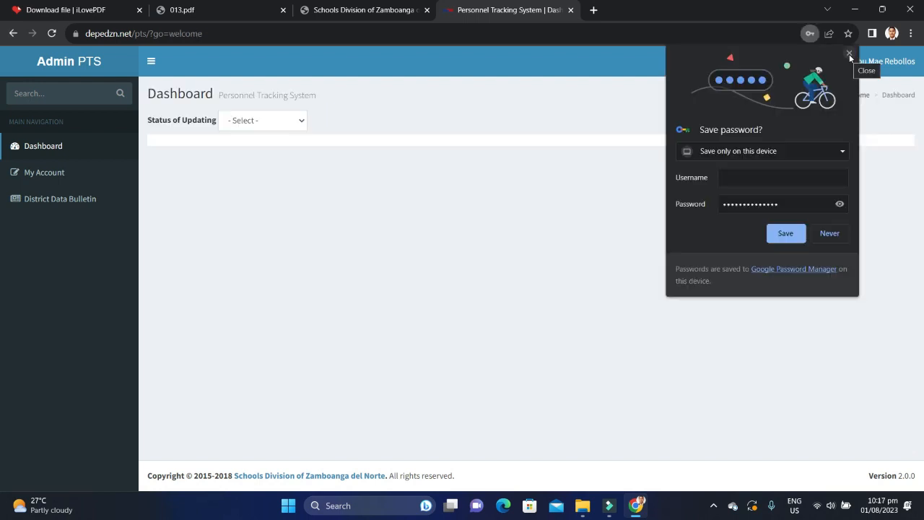
pyautogui.click(849, 54)
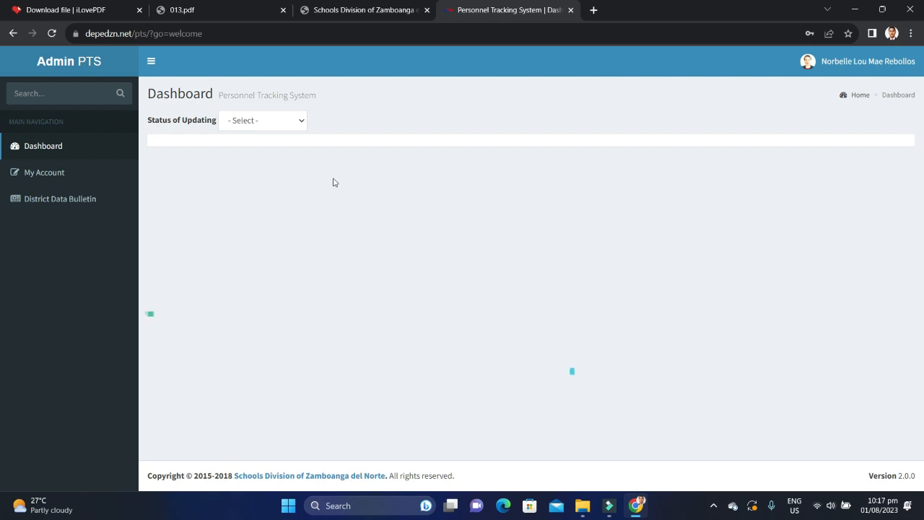
# Step: Open the teacher's account profile for updating and show its Performance Rating section
pyautogui.click(42, 177)
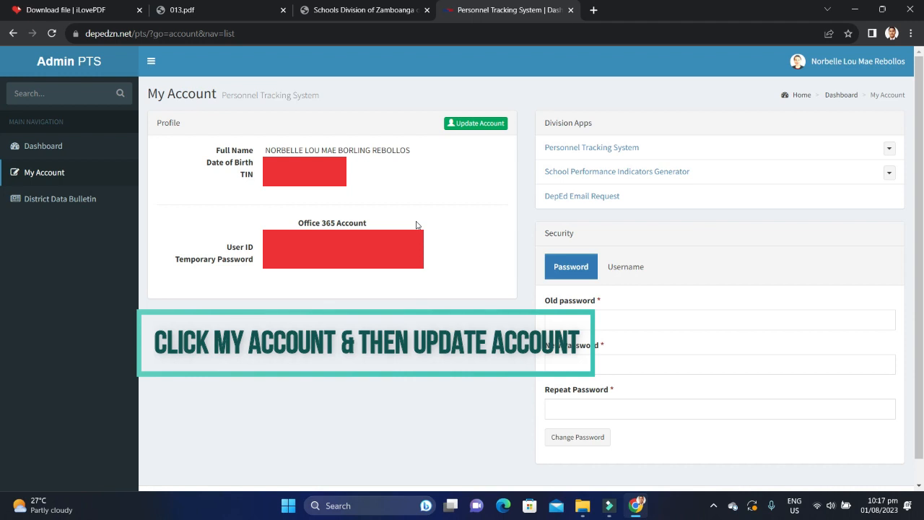
pyautogui.click(475, 125)
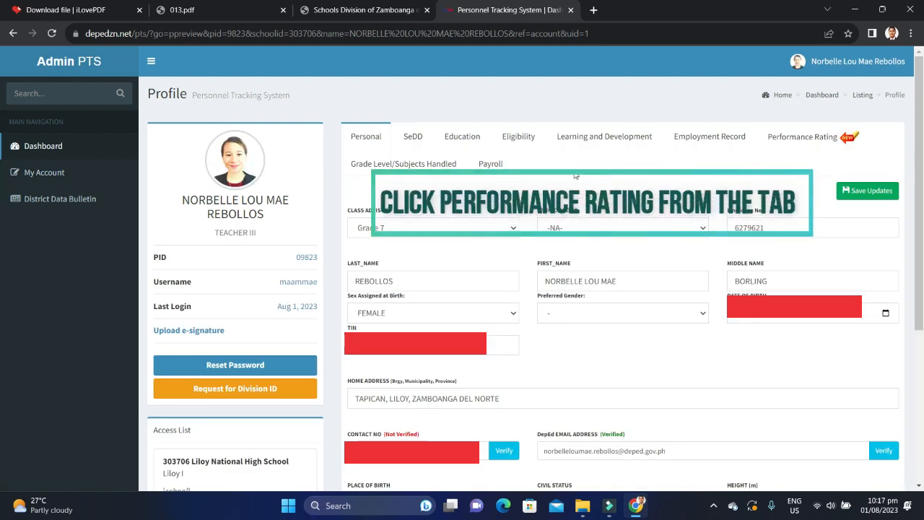
pyautogui.click(798, 143)
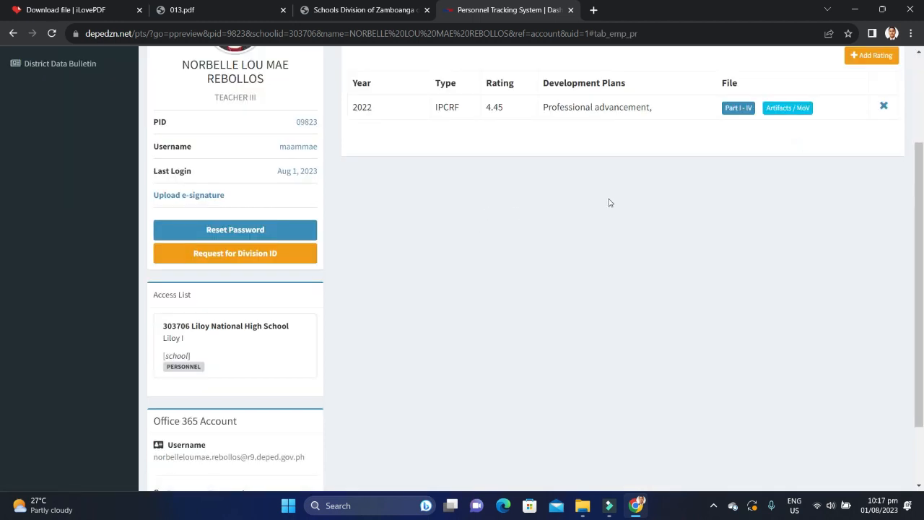
pyautogui.scroll(2, 761, 153)
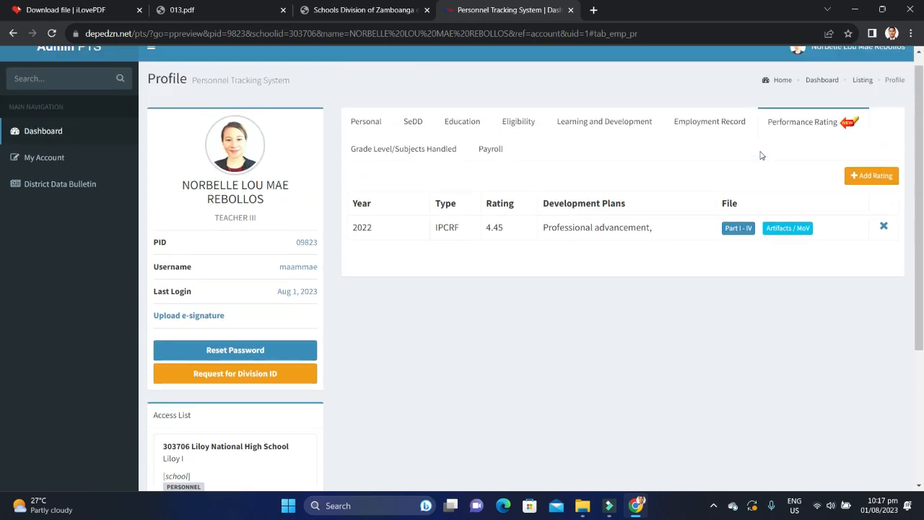
# Step: Start a new performance rating with school year CY: 2023 or SY: 2022-2023 and type IPCRF
pyautogui.click(868, 177)
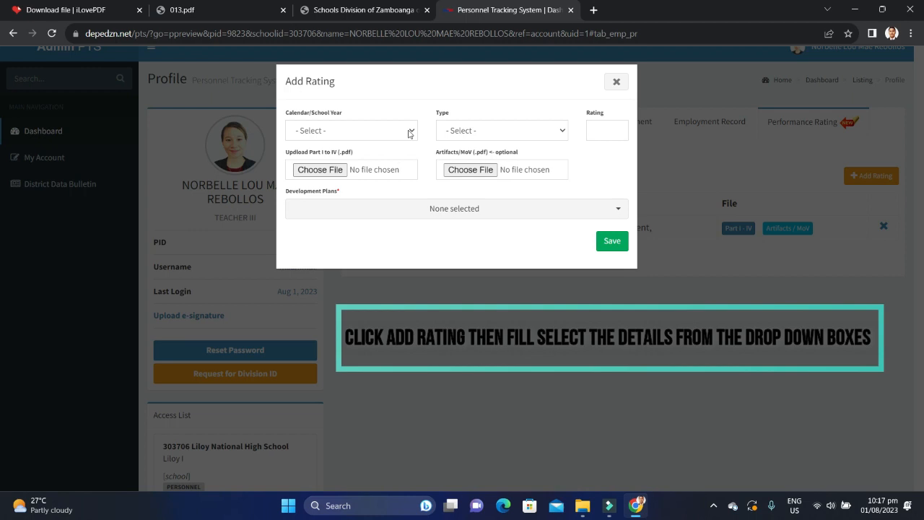
pyautogui.click(408, 132)
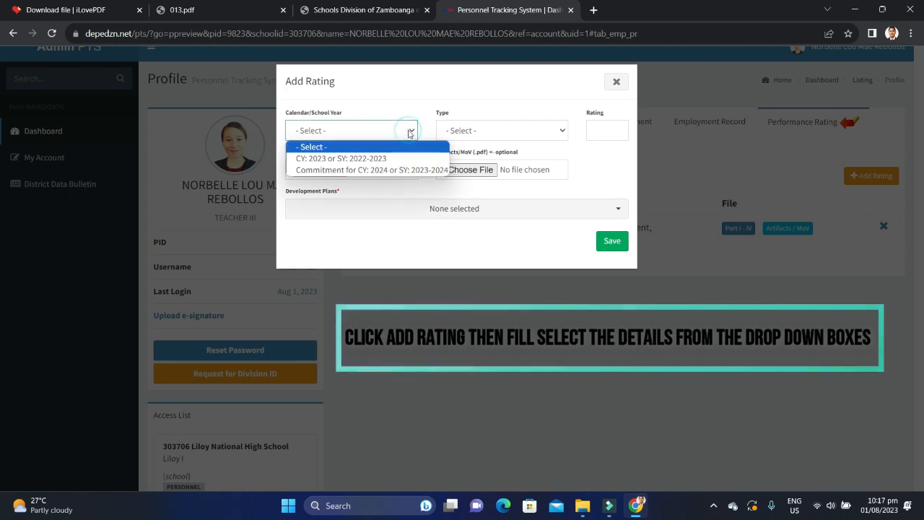
pyautogui.click(372, 158)
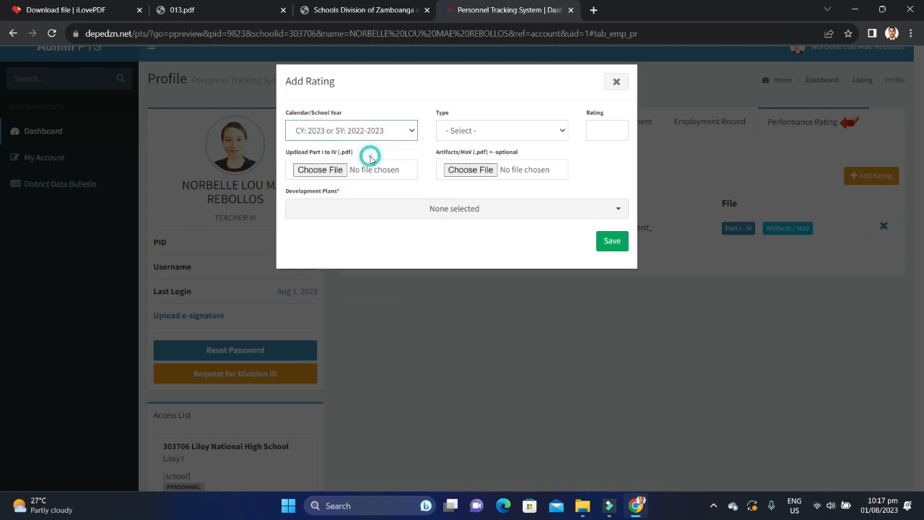
pyautogui.click(486, 132)
pyautogui.click(473, 155)
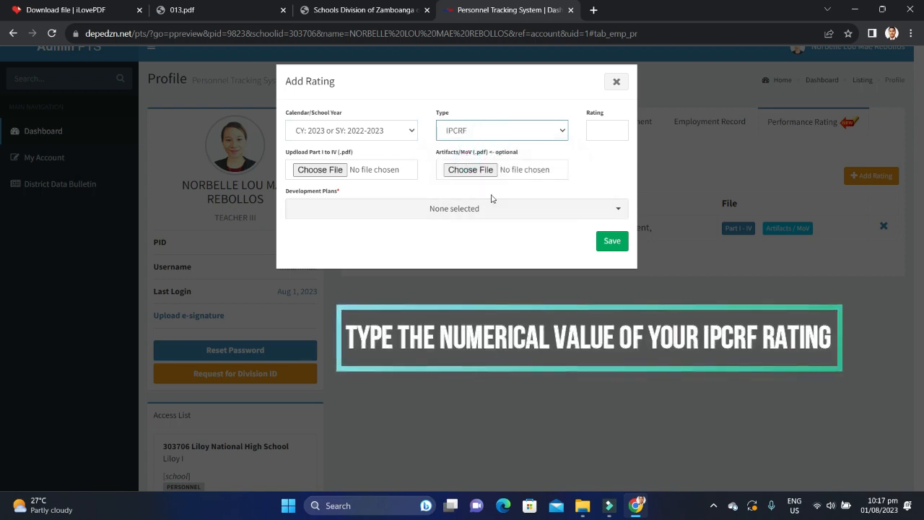
# Step: Look up the overall accomplishment rating in scanned image 018 and enter 4.483 as the Rating
pyautogui.click(599, 131)
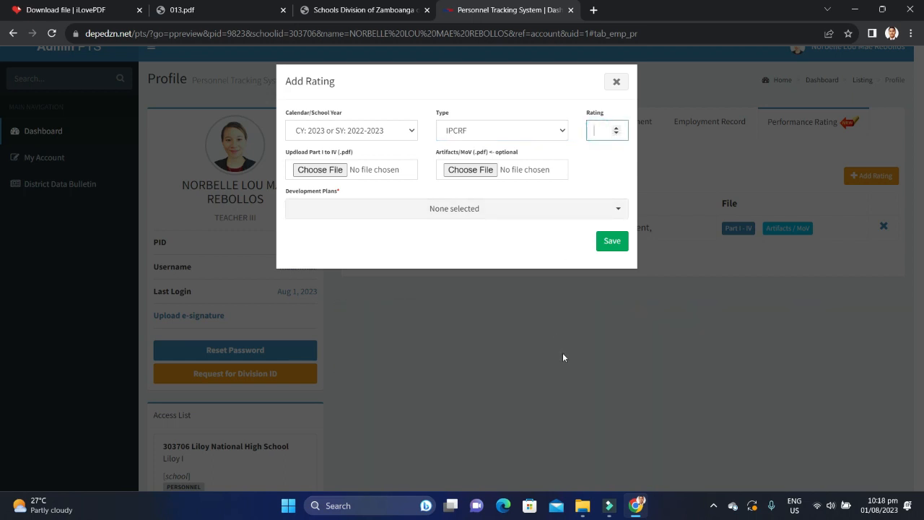
pyautogui.moveTo(580, 508)
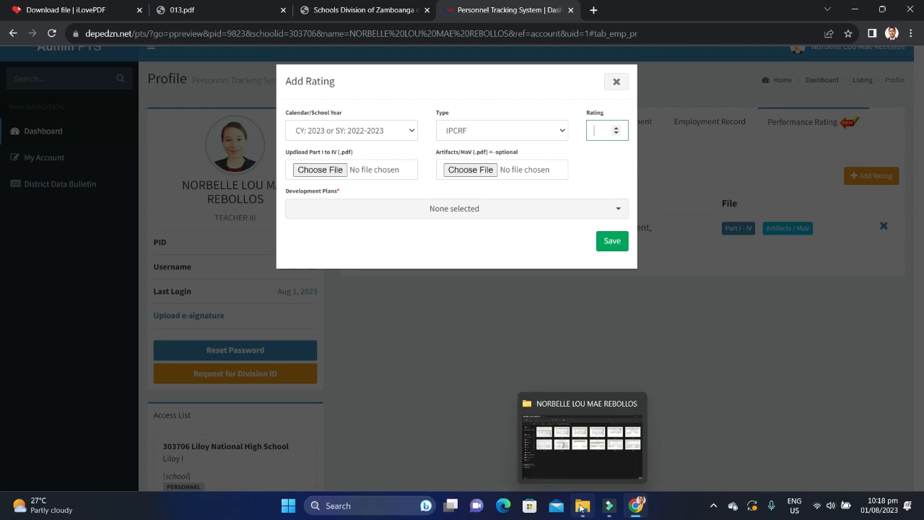
pyautogui.click(572, 451)
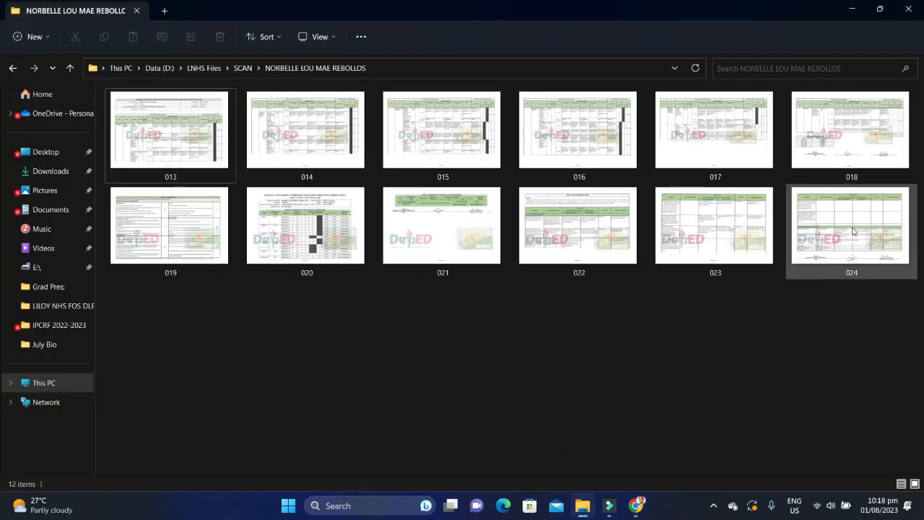
pyautogui.doubleClick(839, 143)
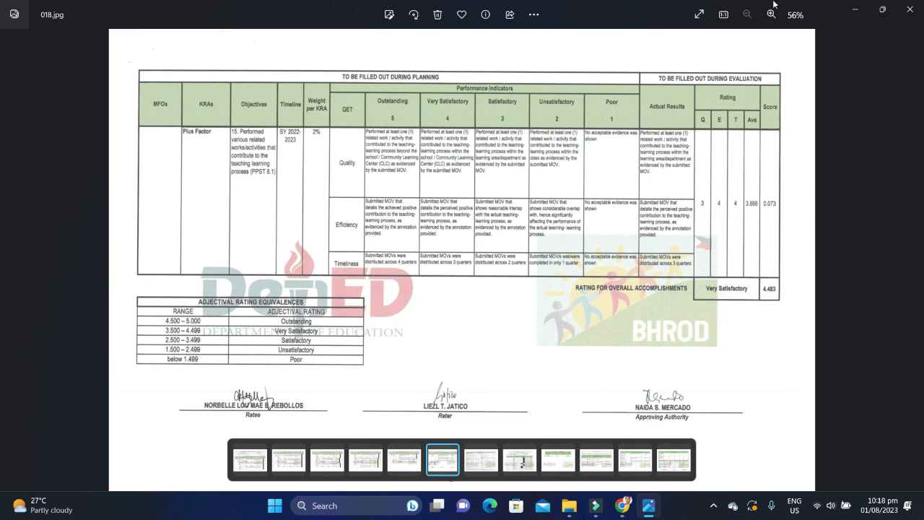
pyautogui.click(916, 7)
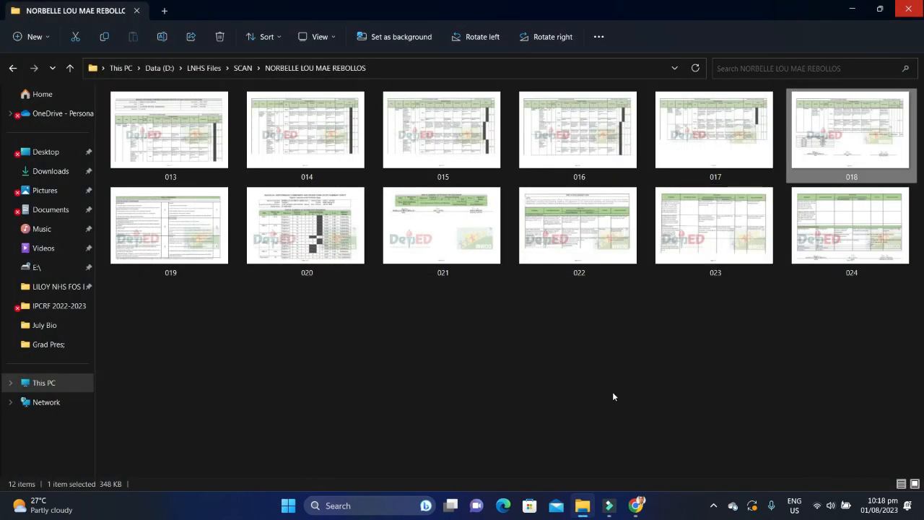
pyautogui.click(637, 505)
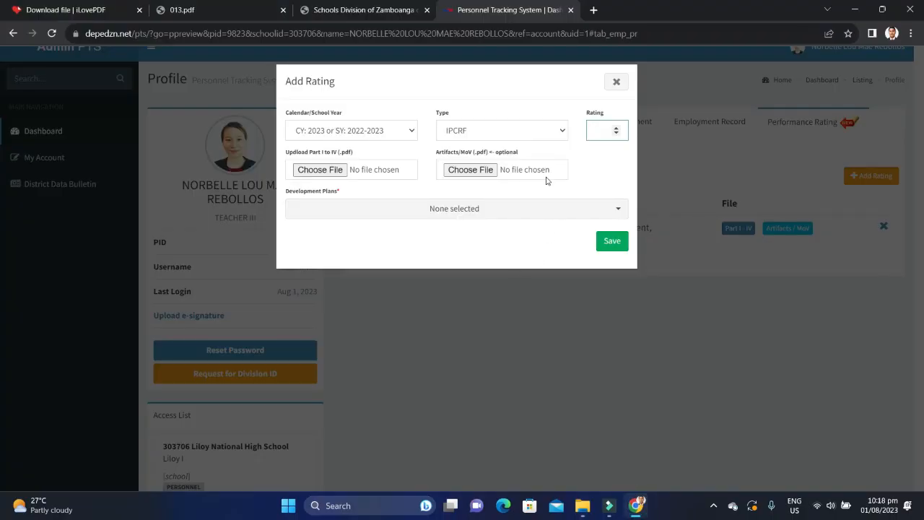
pyautogui.write('4.483')
# Step: Attach the teacher's "IPCRF P1-4" PDF from Downloads as the Part I to IV file
pyautogui.click(333, 171)
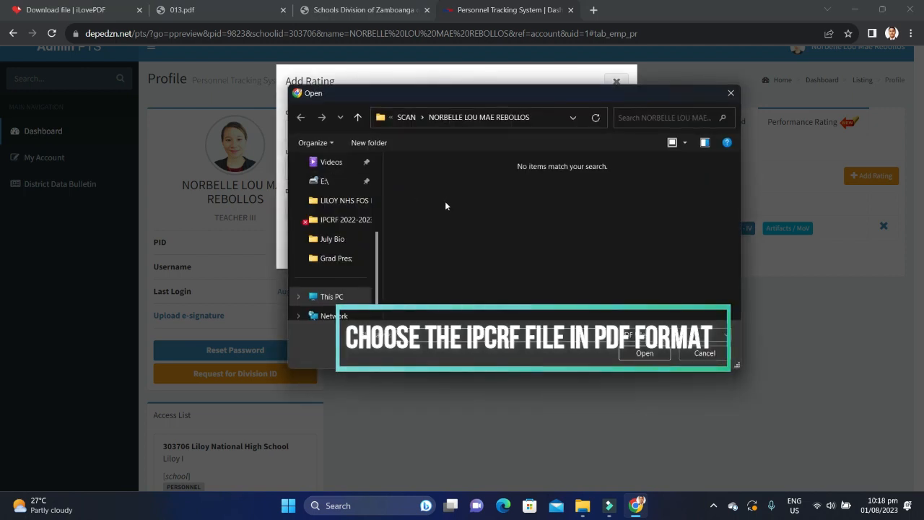
pyautogui.scroll(1, 361, 238)
pyautogui.scroll(2, 359, 232)
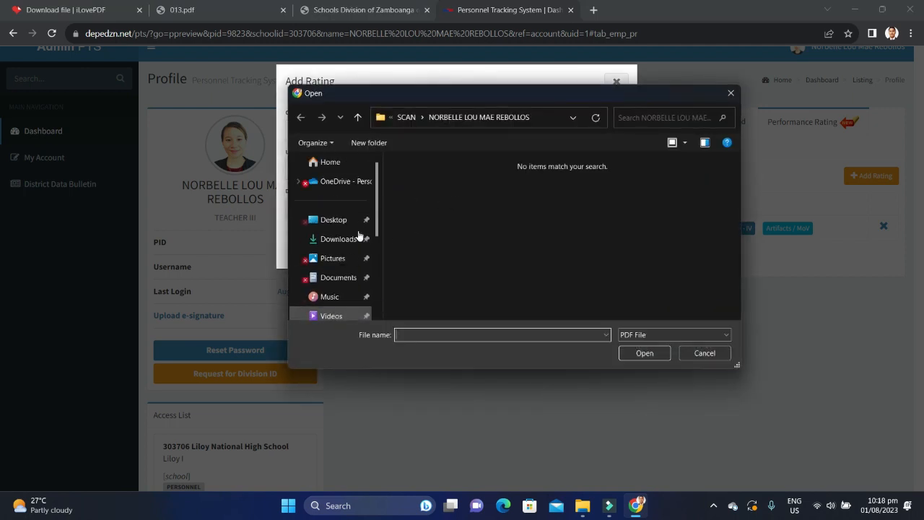
pyautogui.scroll(-3, 339, 209)
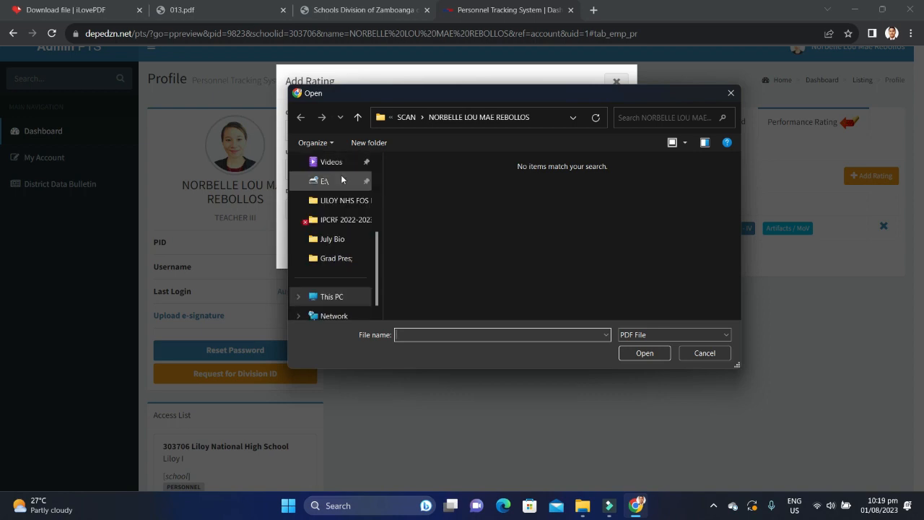
pyautogui.scroll(1, 341, 174)
pyautogui.scroll(2, 341, 180)
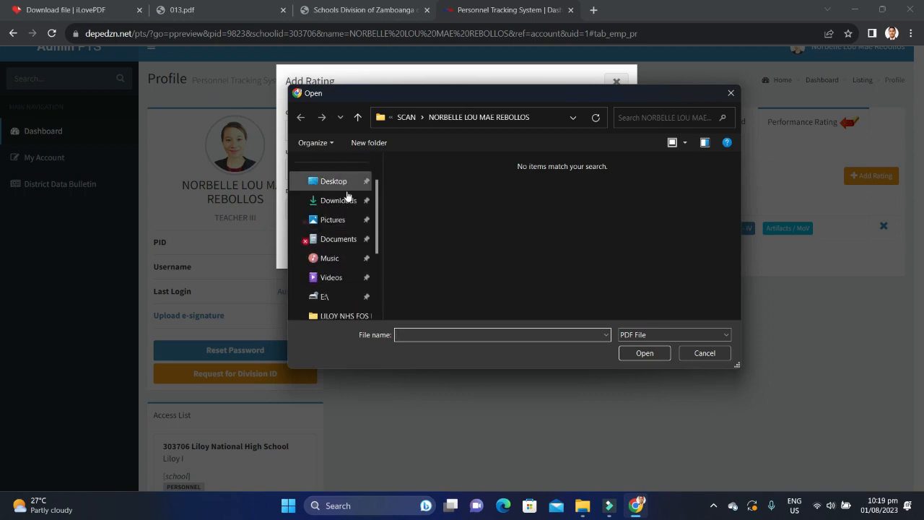
pyautogui.click(345, 200)
pyautogui.click(415, 198)
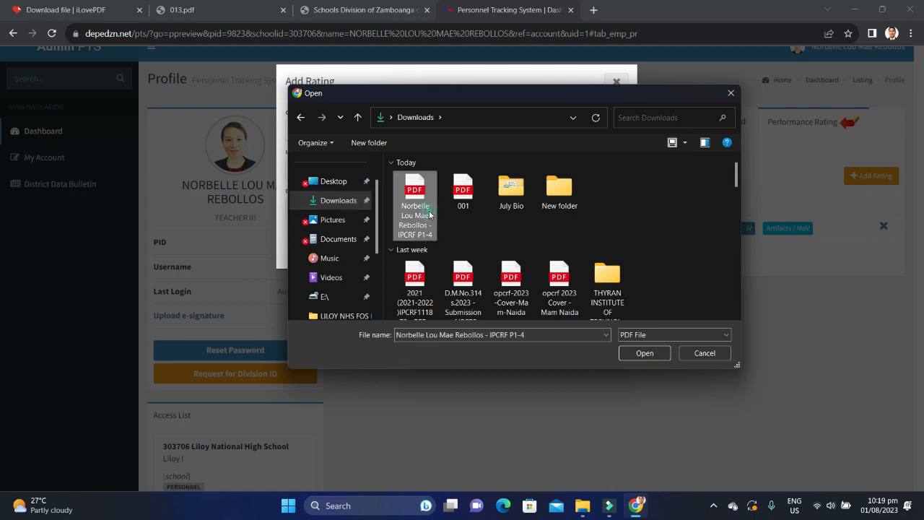
pyautogui.click(644, 353)
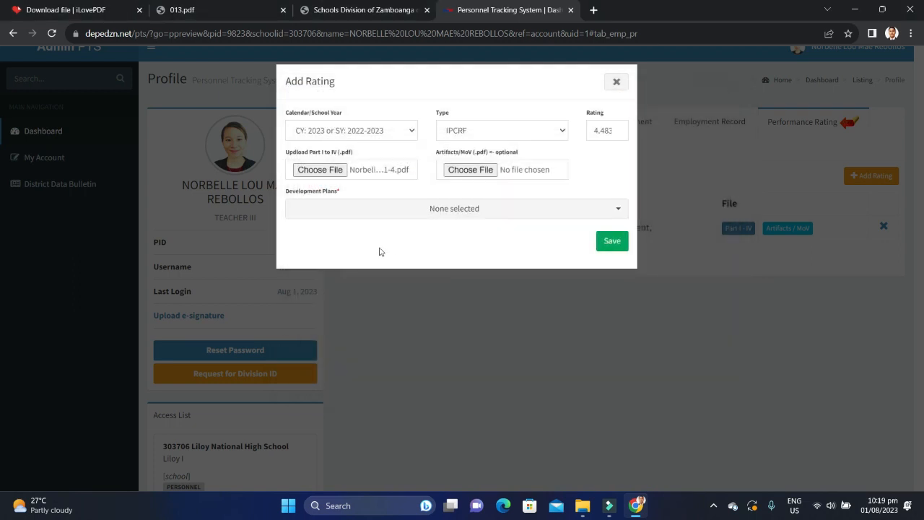
# Step: Select ICT Skills, Research, Innovation, Oral Communication Skills, Team Building, Written Communication Skills and Personality Enhancement Program/ Personal Development as Development Plans
pyautogui.click(607, 244)
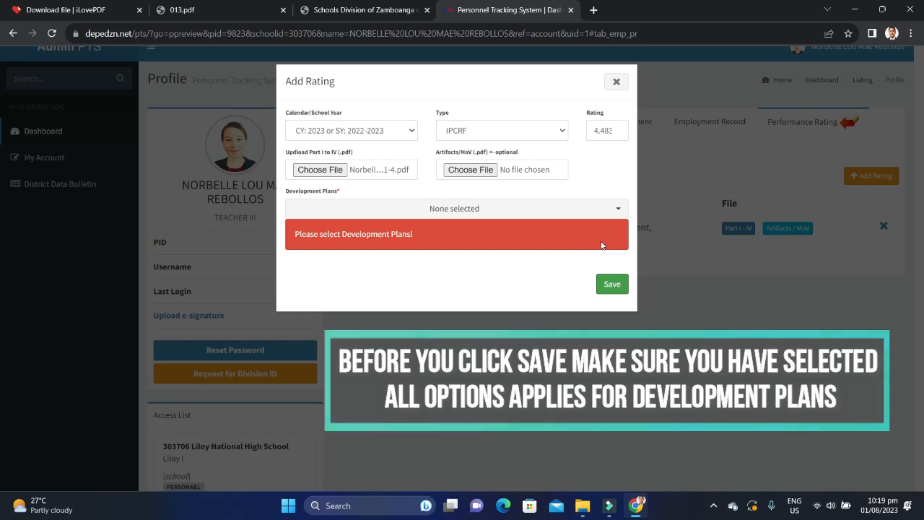
pyautogui.click(466, 209)
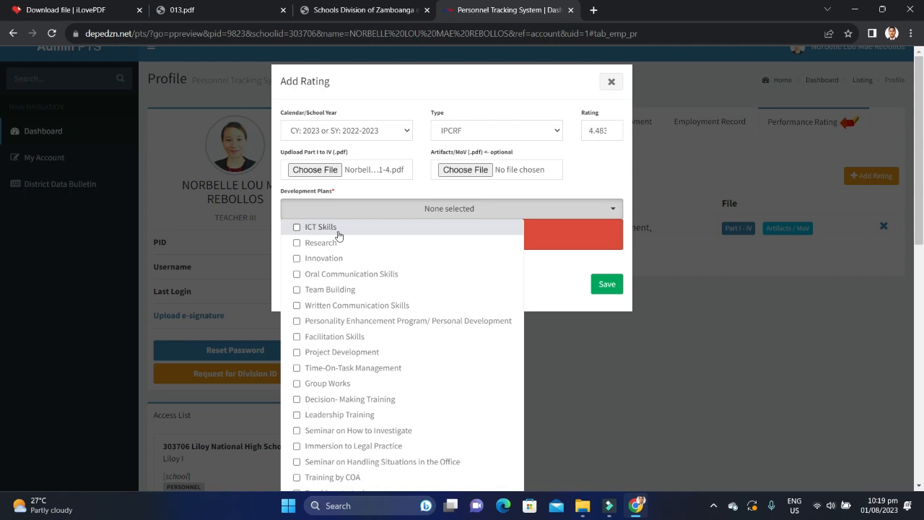
pyautogui.click(299, 228)
pyautogui.click(299, 245)
pyautogui.click(298, 259)
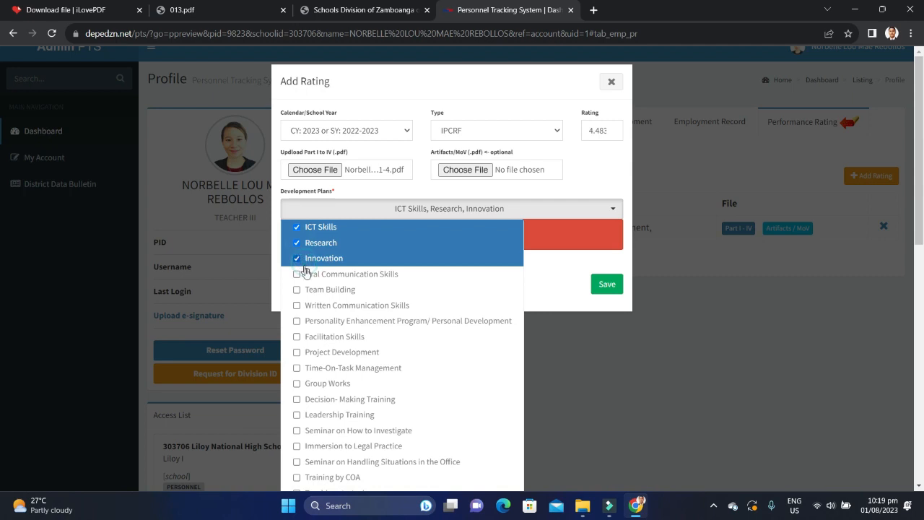
pyautogui.click(309, 274)
pyautogui.click(312, 290)
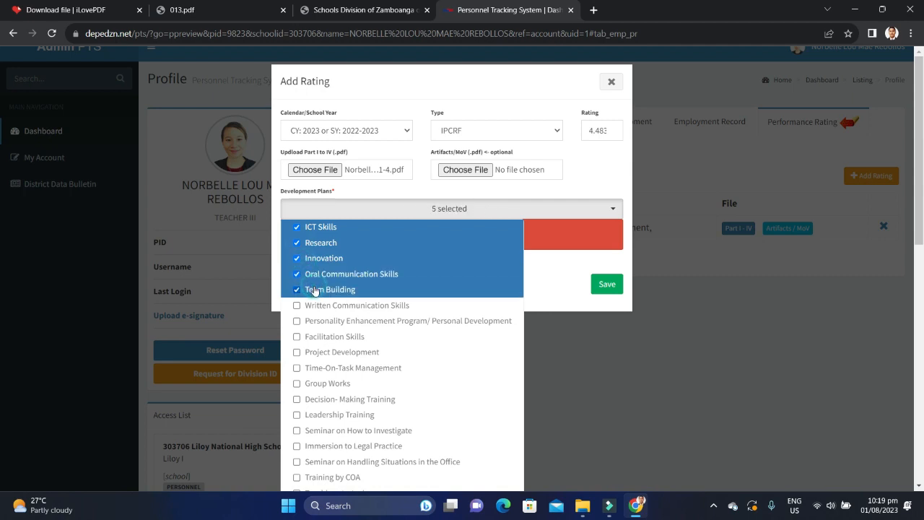
pyautogui.click(324, 306)
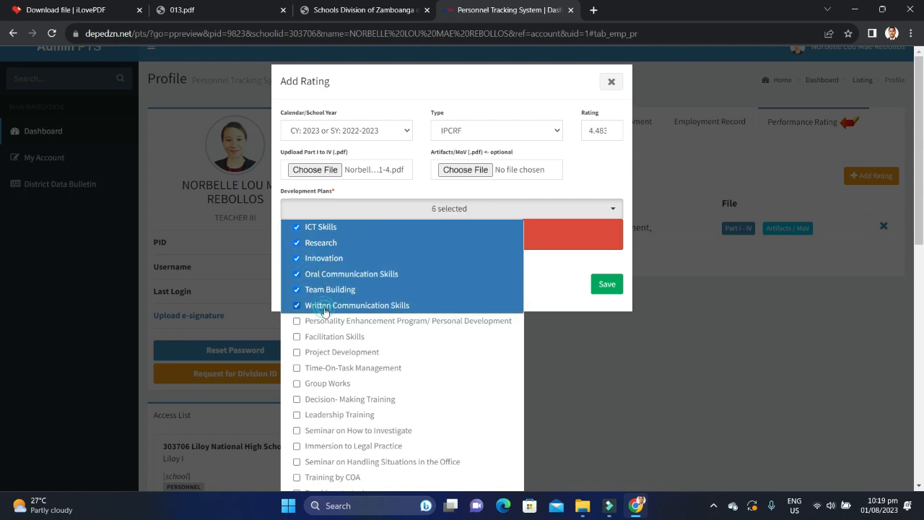
pyautogui.click(397, 322)
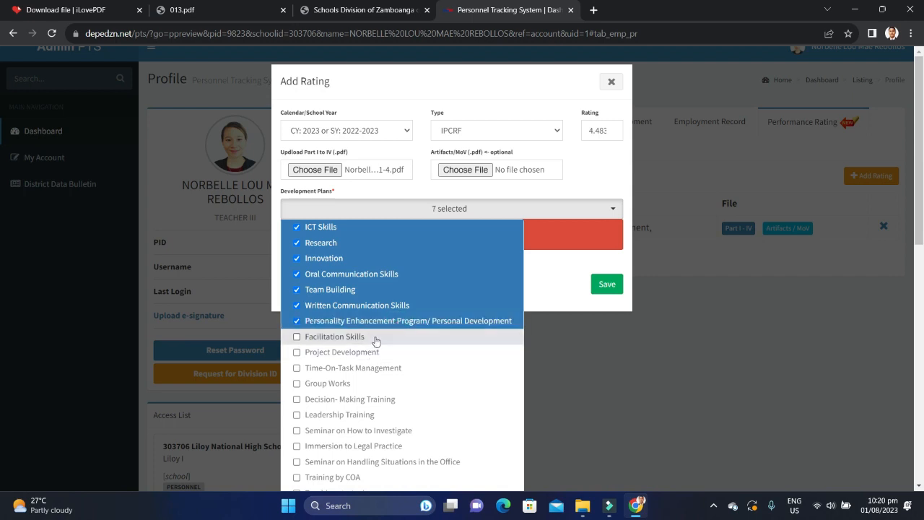
# Step: Add Decision-Making Training, Leadership Training and Value Training to the selected Development Plans
pyautogui.scroll(-1, 376, 340)
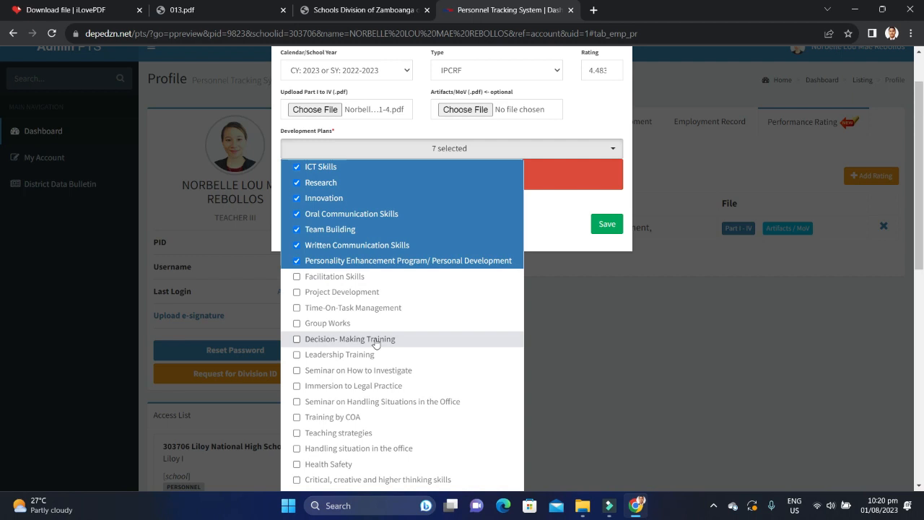
pyautogui.click(375, 341)
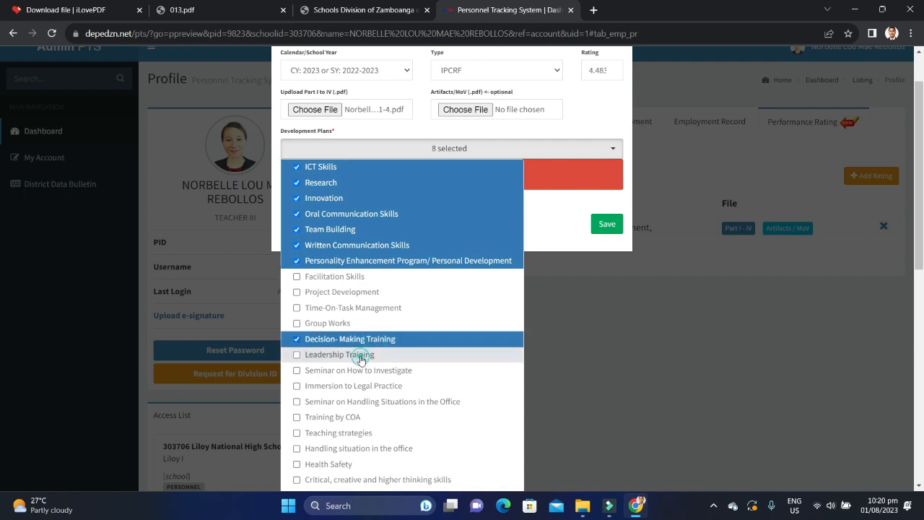
pyautogui.click(361, 356)
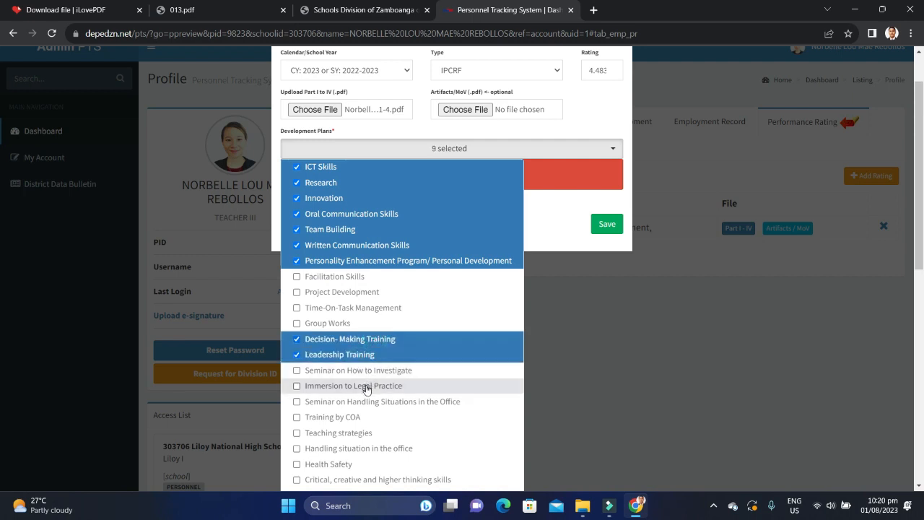
pyautogui.scroll(-5, 350, 372)
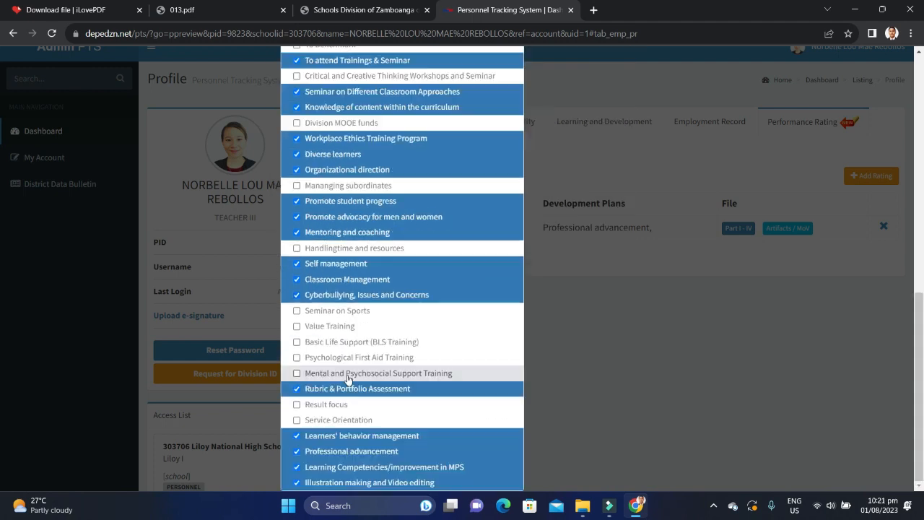
pyautogui.click(329, 325)
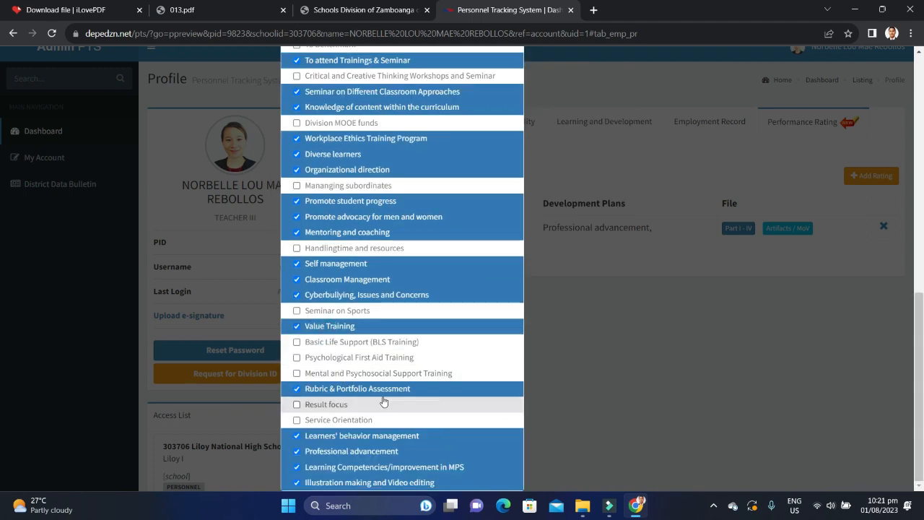
# Step: Review the chosen Development Plans from the end of the list back to its start and save the new IPCRF rating
pyautogui.scroll(6, 383, 401)
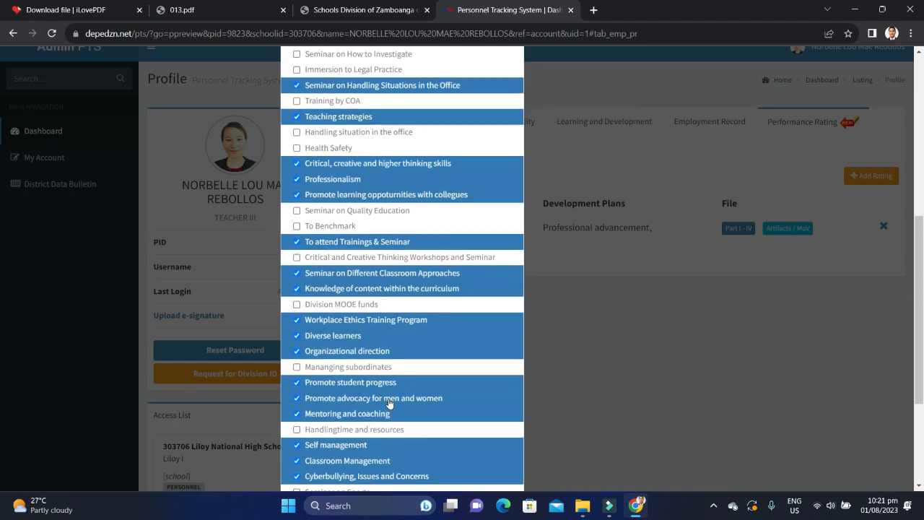
pyautogui.scroll(2, 389, 403)
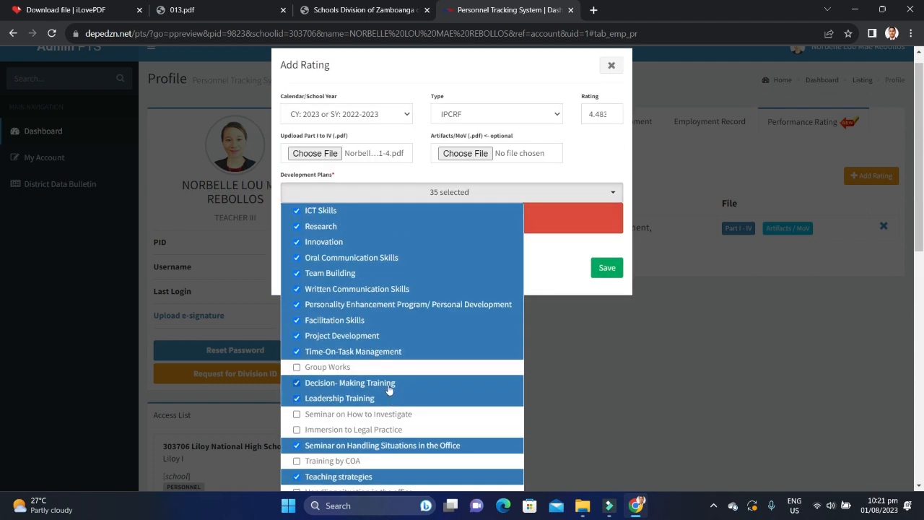
pyautogui.scroll(1, 388, 395)
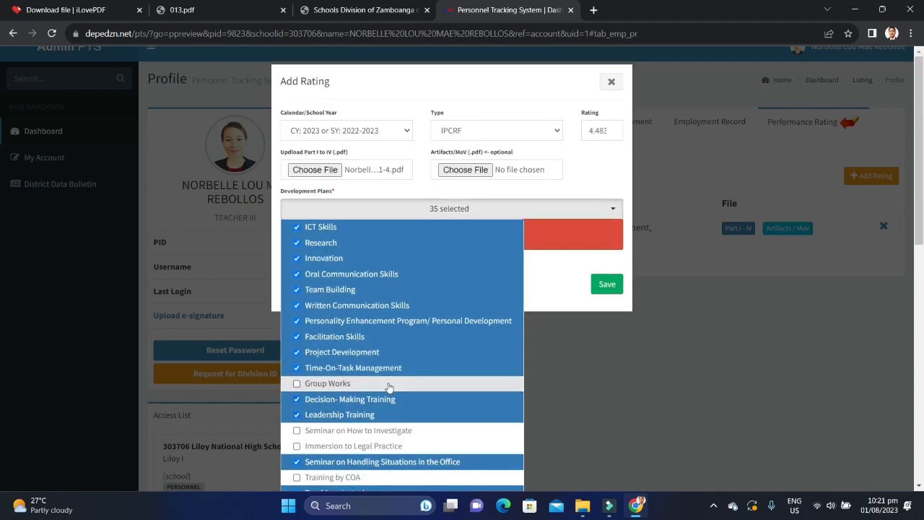
pyautogui.click(550, 273)
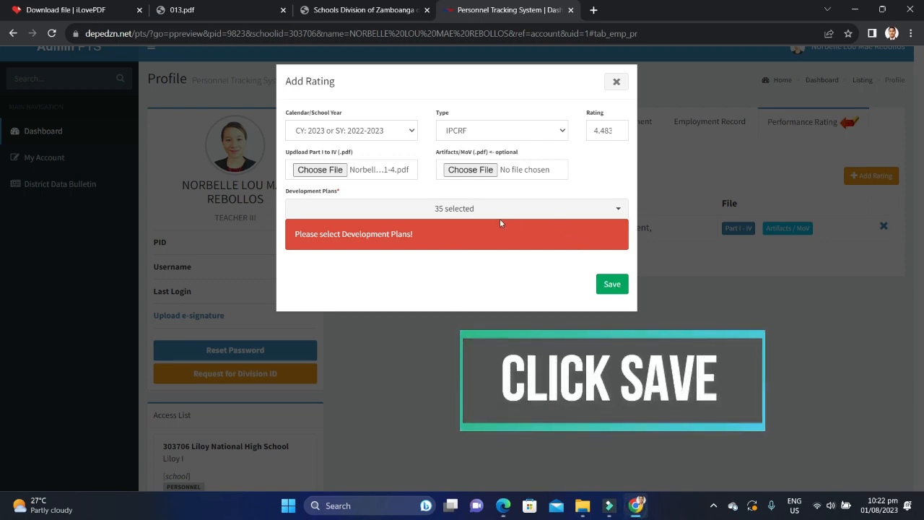
pyautogui.click(610, 285)
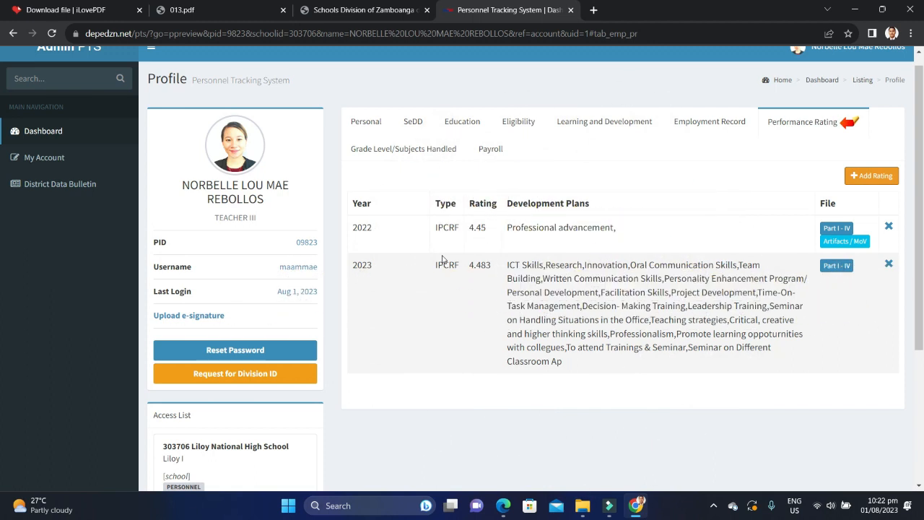
# Step: Sign out of the teacher's account in the Personnel Tracking System
pyautogui.scroll(1, 613, 174)
pyautogui.click(816, 64)
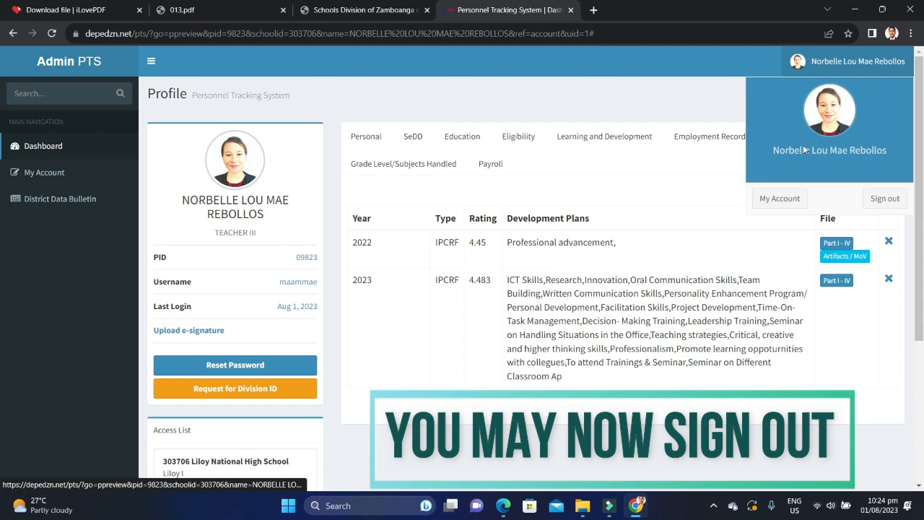
pyautogui.click(886, 200)
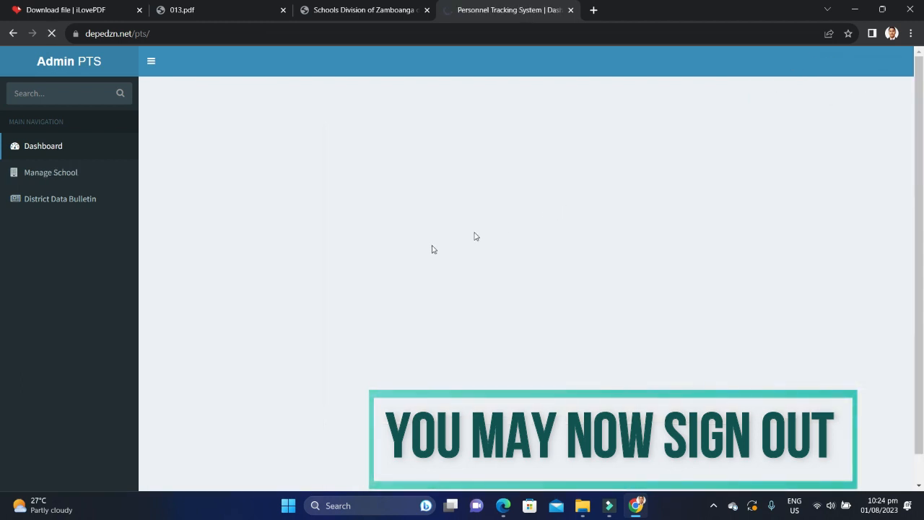